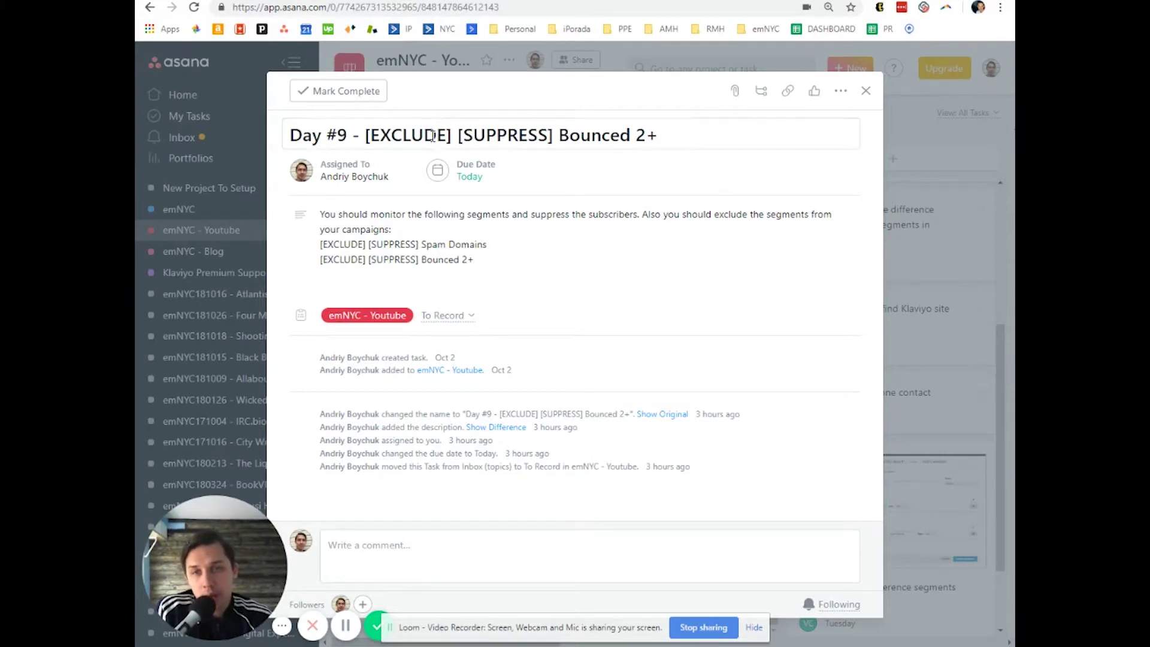
# - Select the segment name '[EXCLUDE] [SUPPRESS] Bounced 2+' in the Day #9 Asana task title
pyautogui.moveTo(364, 135); pyautogui.dragTo(556, 137)
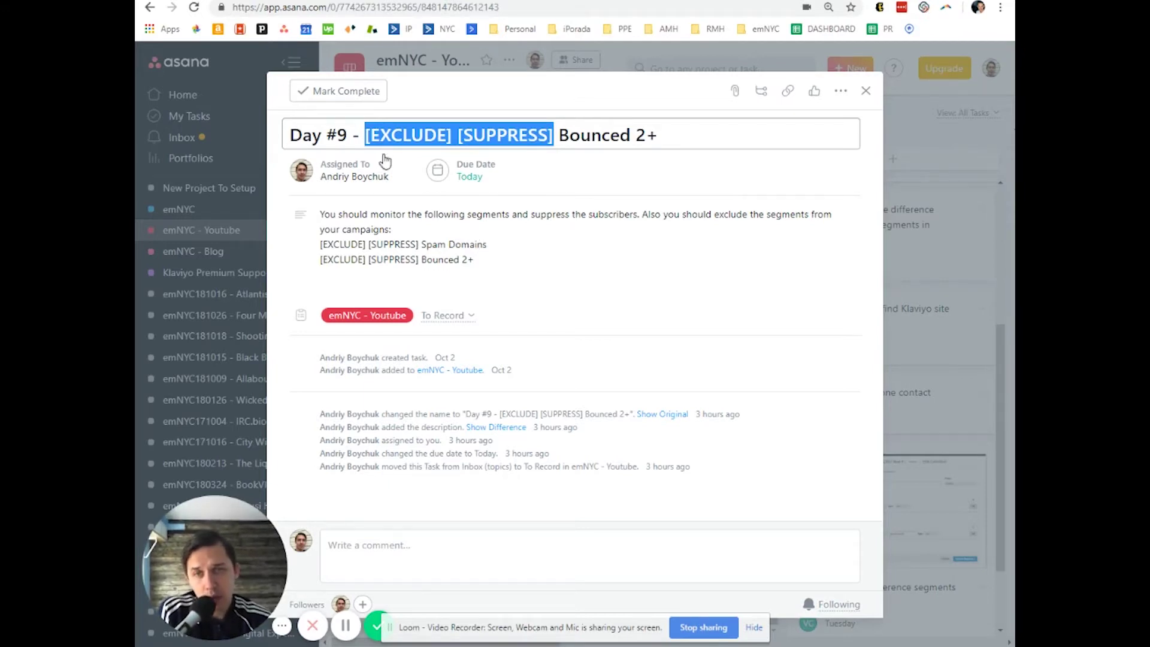
pyautogui.click(404, 135)
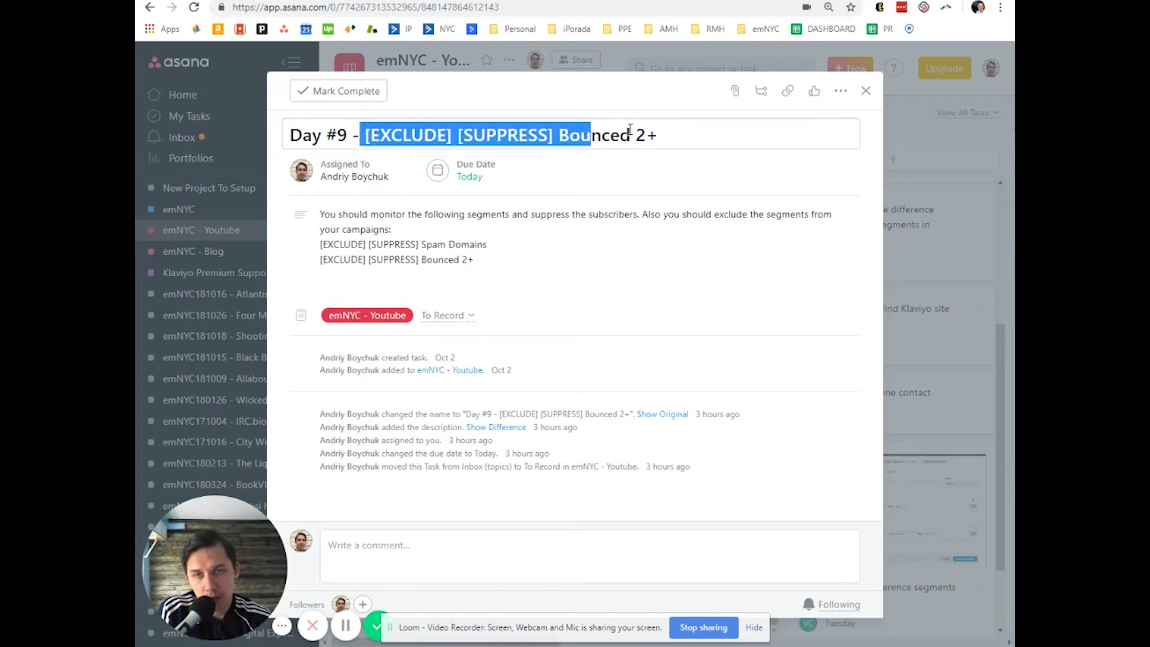
pyautogui.moveTo(360, 135); pyautogui.dragTo(704, 126)
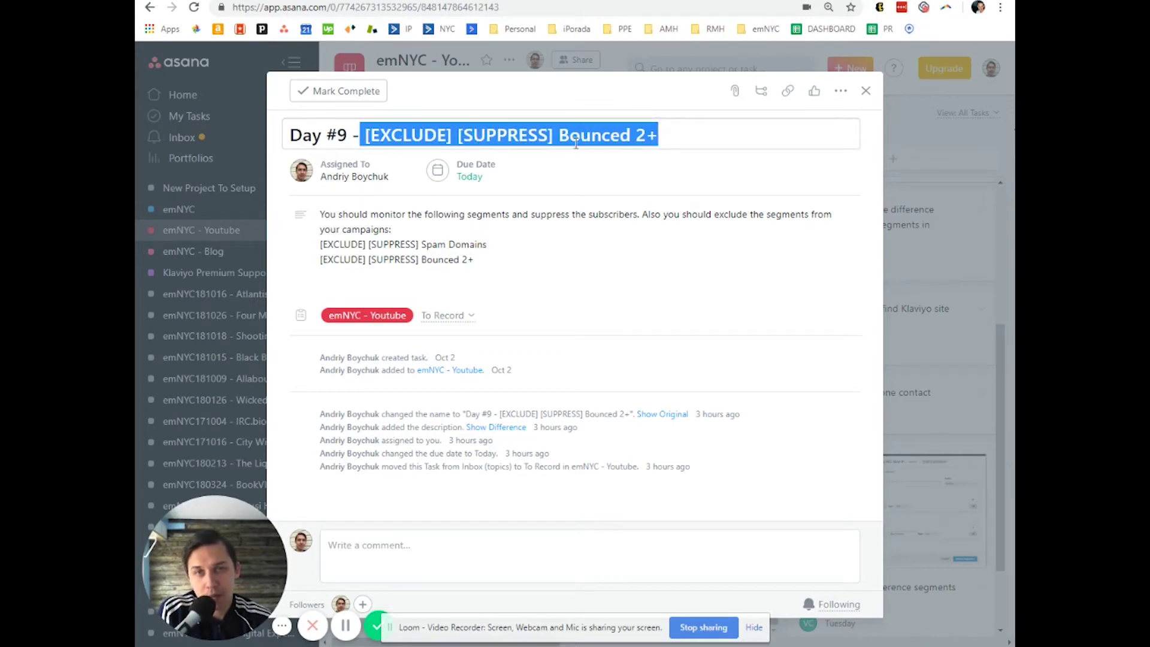
pyautogui.moveTo(662, 136); pyautogui.dragTo(363, 136)
pyautogui.hotkey('ctrl', 'c')
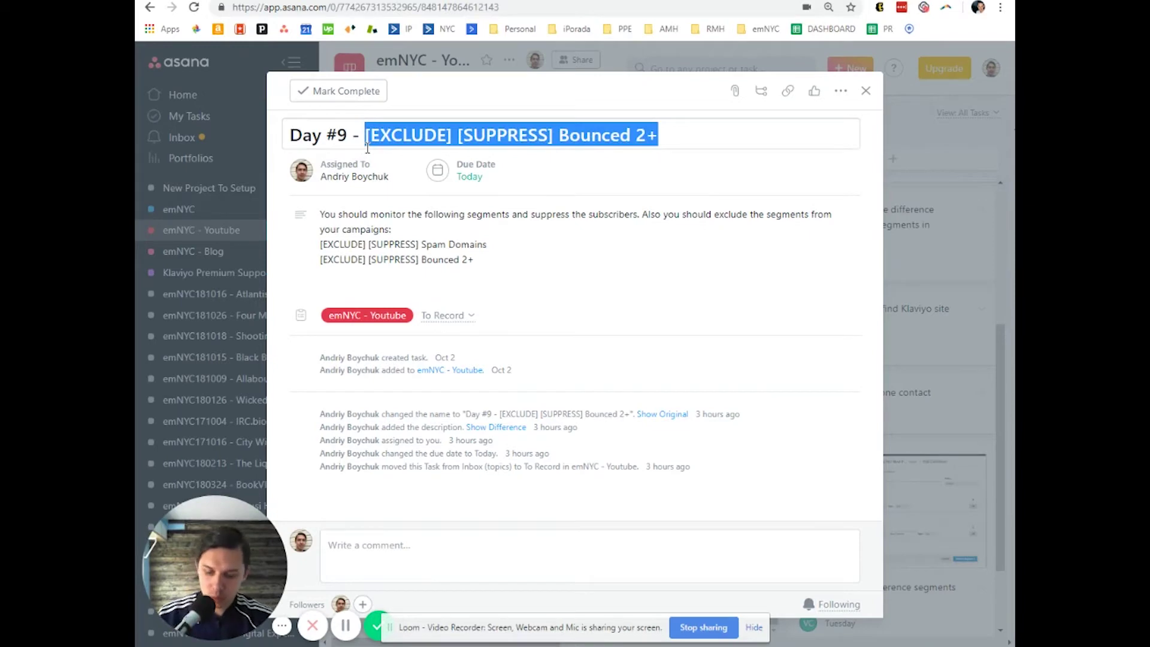
# - Switch to the Klaviyo page, change to the other account and go to Lists & Segments
pyautogui.hotkey('ctrl', 'Tab')
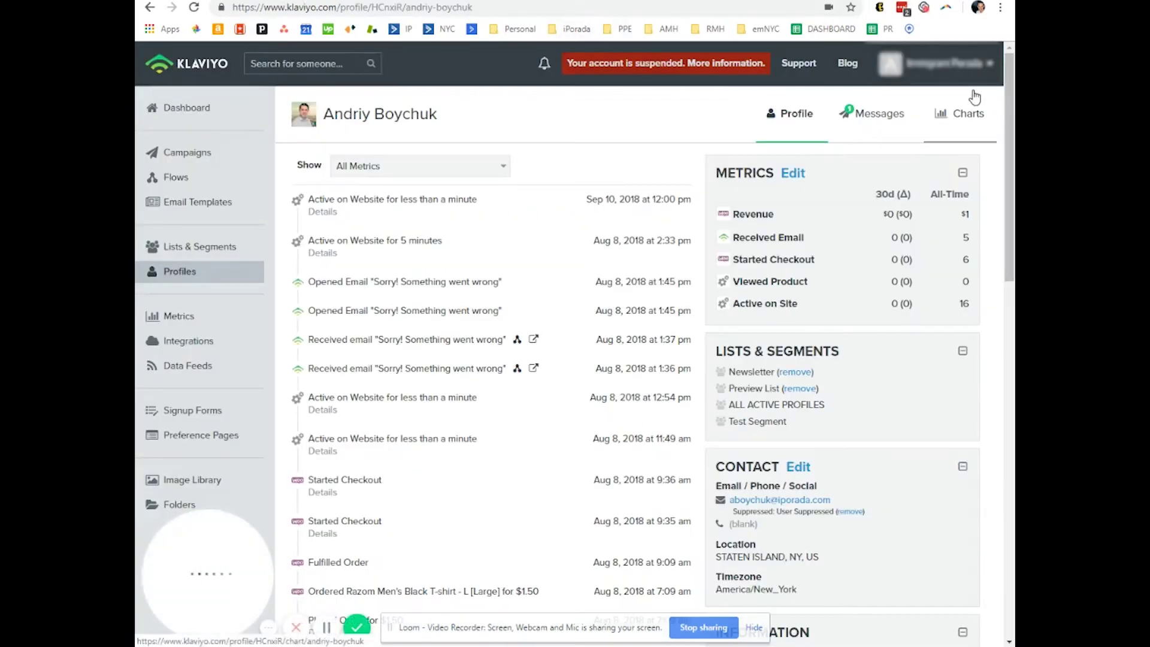
pyautogui.hotkey('ctrl', 'Tab')
pyautogui.hotkey('ctrl', 'Tab')
pyautogui.hotkey('ctrl', 'shift', 'Tab')
pyautogui.hotkey('ctrl', 'shift', 'Tab')
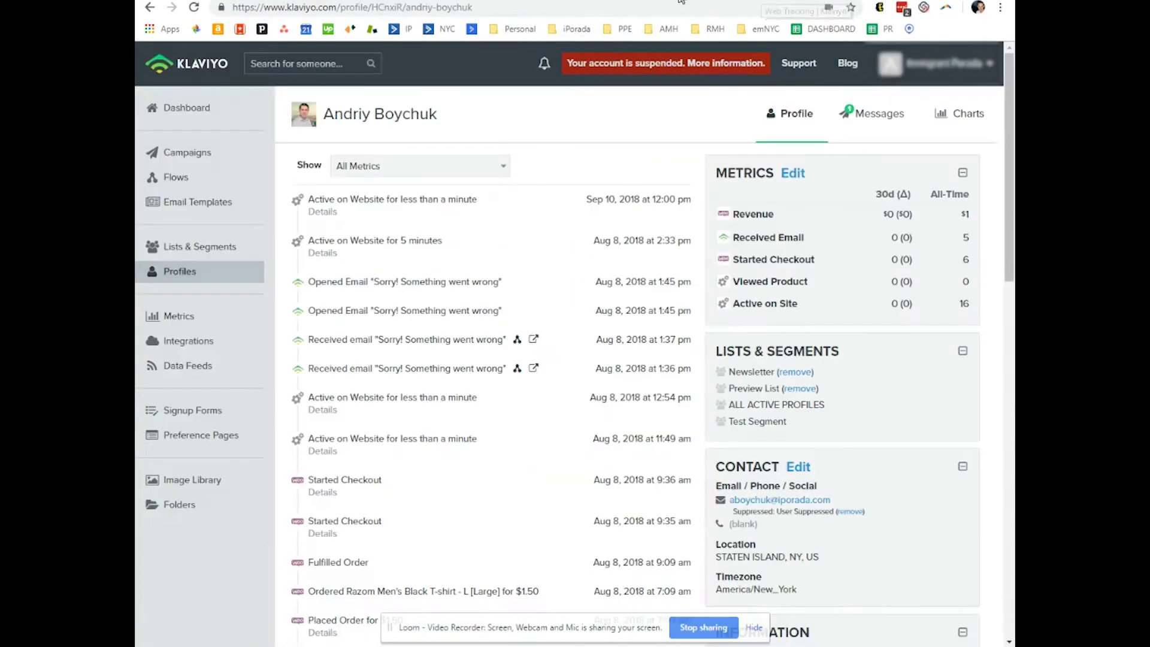
pyautogui.click(975, 65)
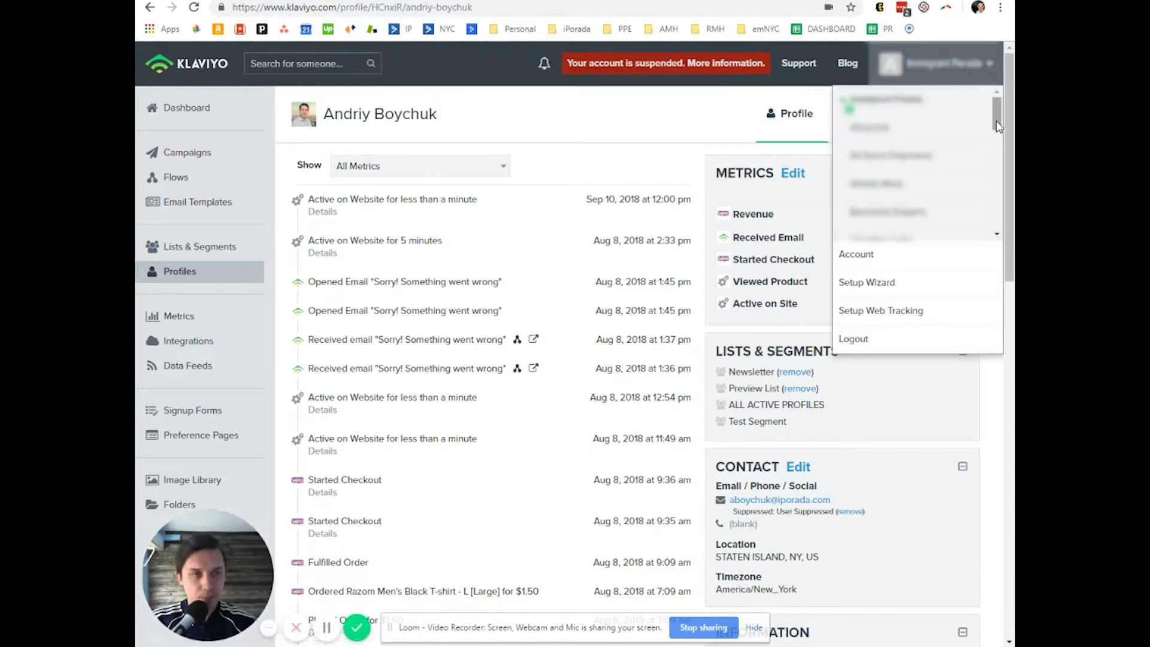
pyautogui.moveTo(997, 121); pyautogui.dragTo(1006, 132)
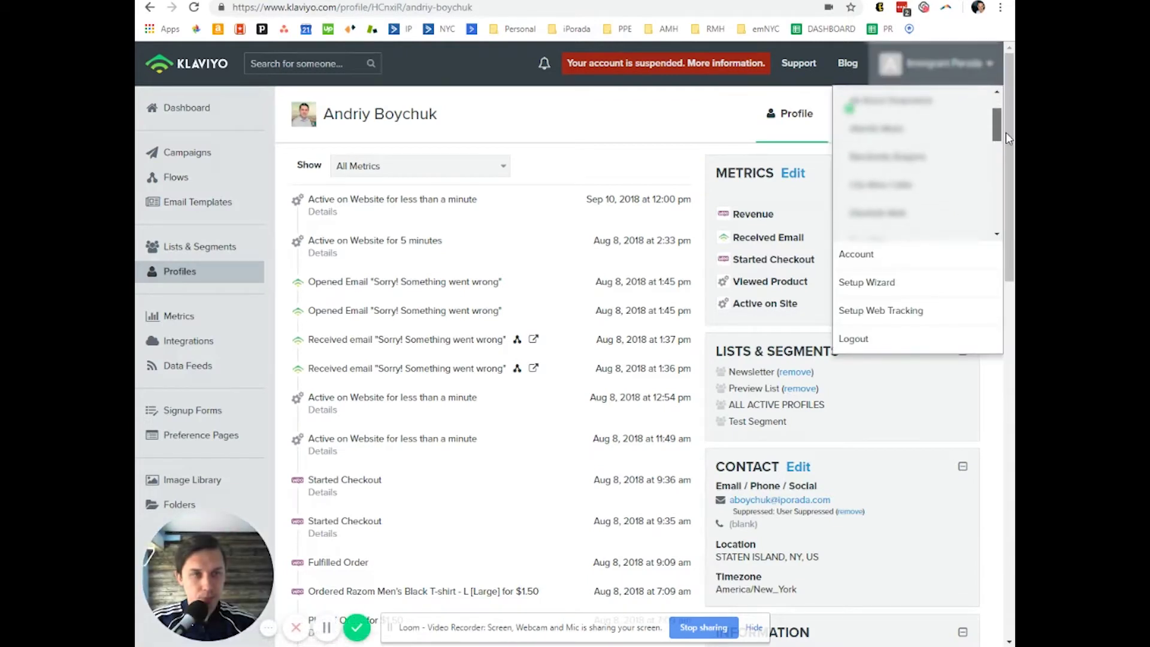
pyautogui.click(908, 167)
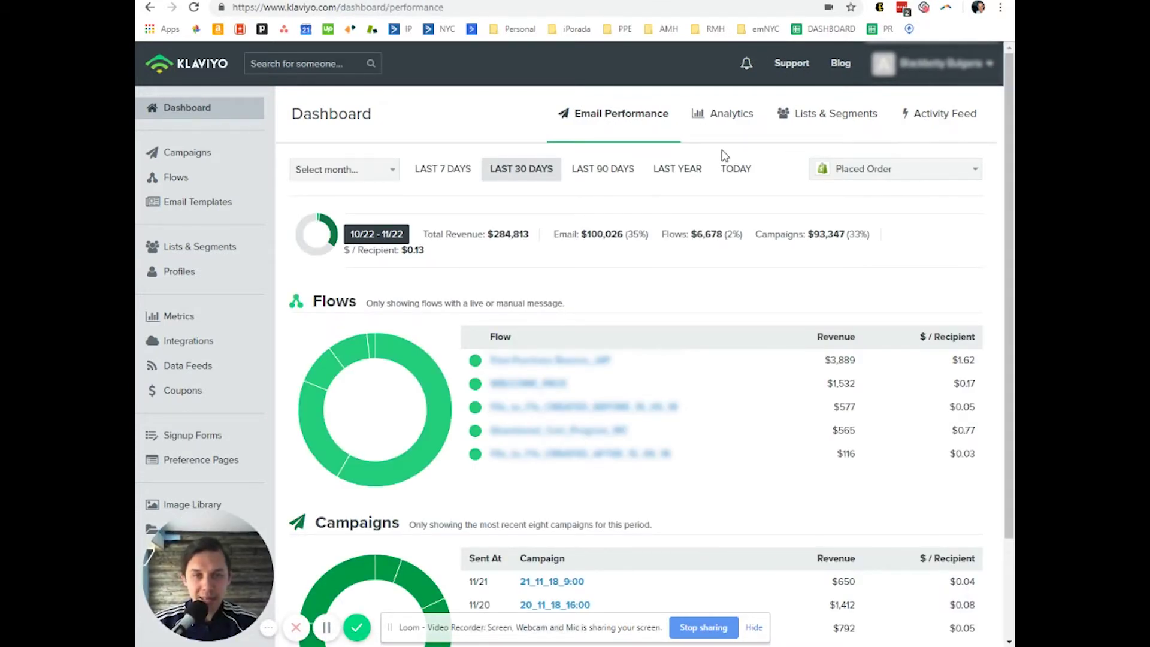
pyautogui.click(241, 256)
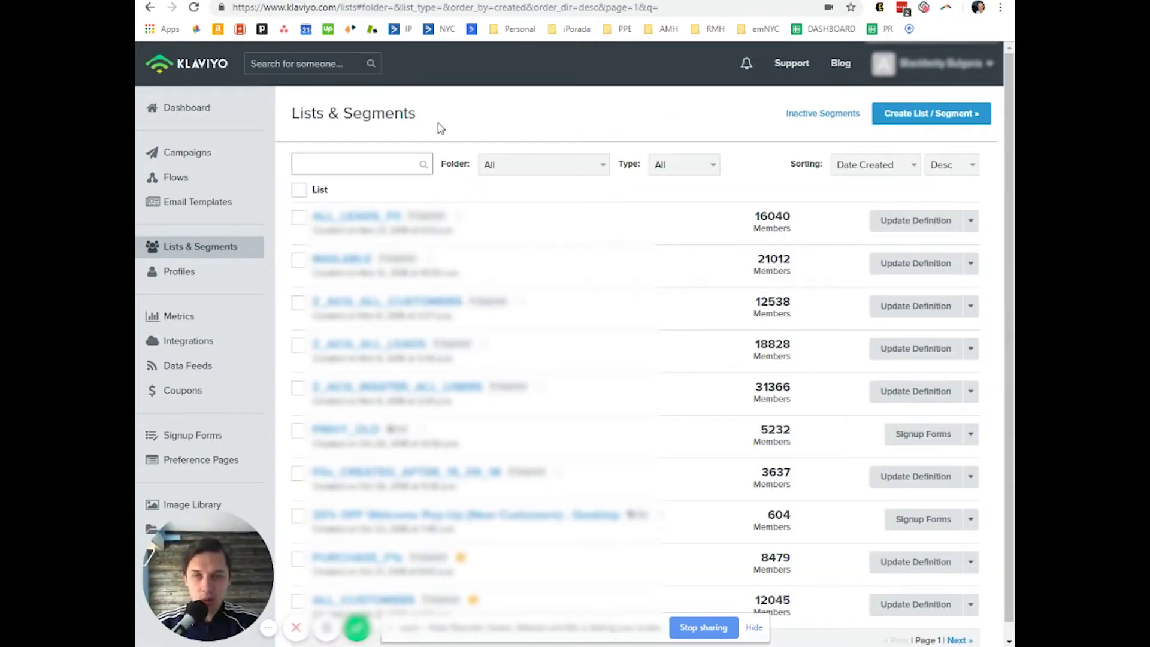
# - Start a new segment named '[EXCLUDE] [SUPPRESS] Bounced 2+' with condition: person is not suppressed
pyautogui.click(925, 132)
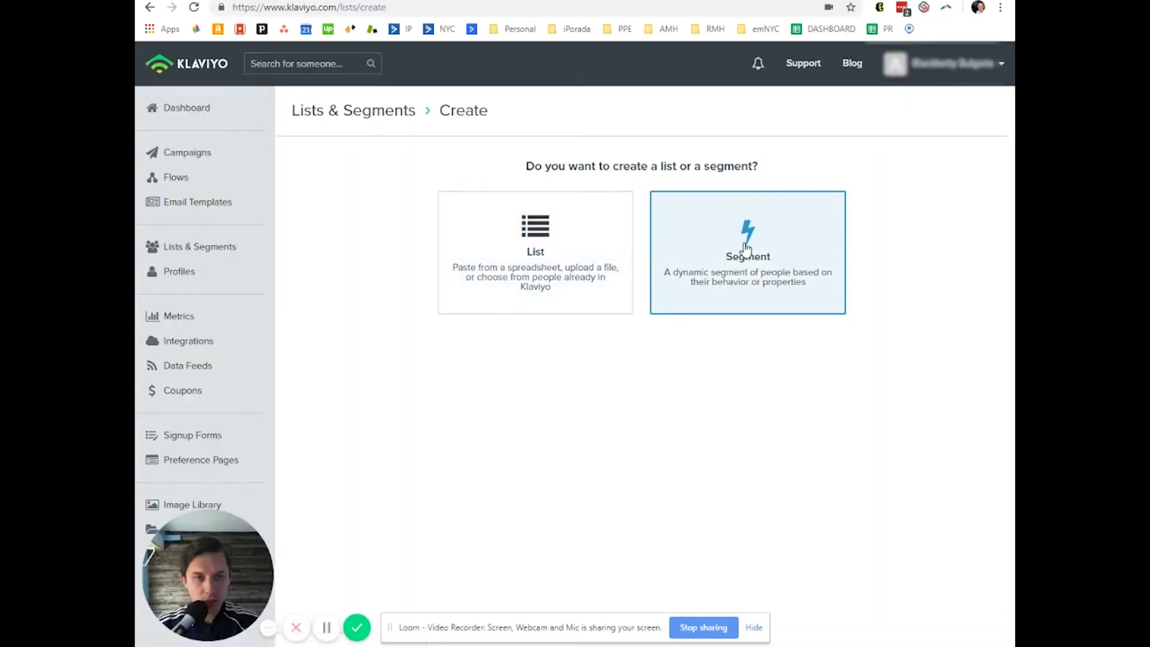
pyautogui.click(744, 248)
pyautogui.click(635, 200)
pyautogui.hotkey('ctrl', 'v')
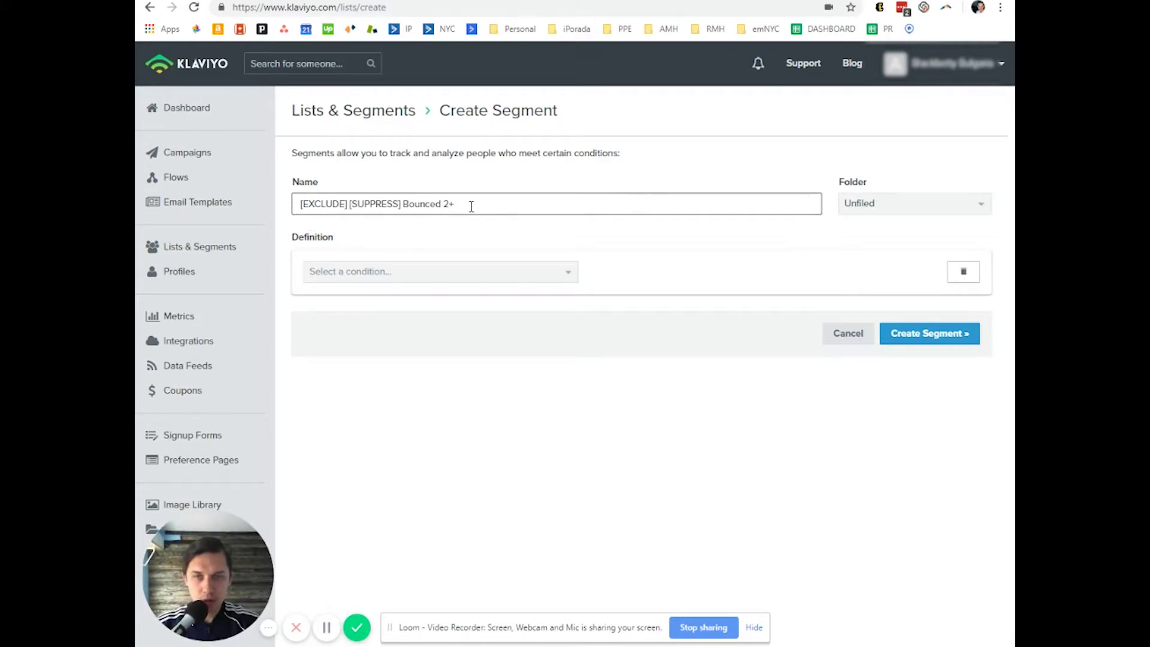
pyautogui.click(517, 271)
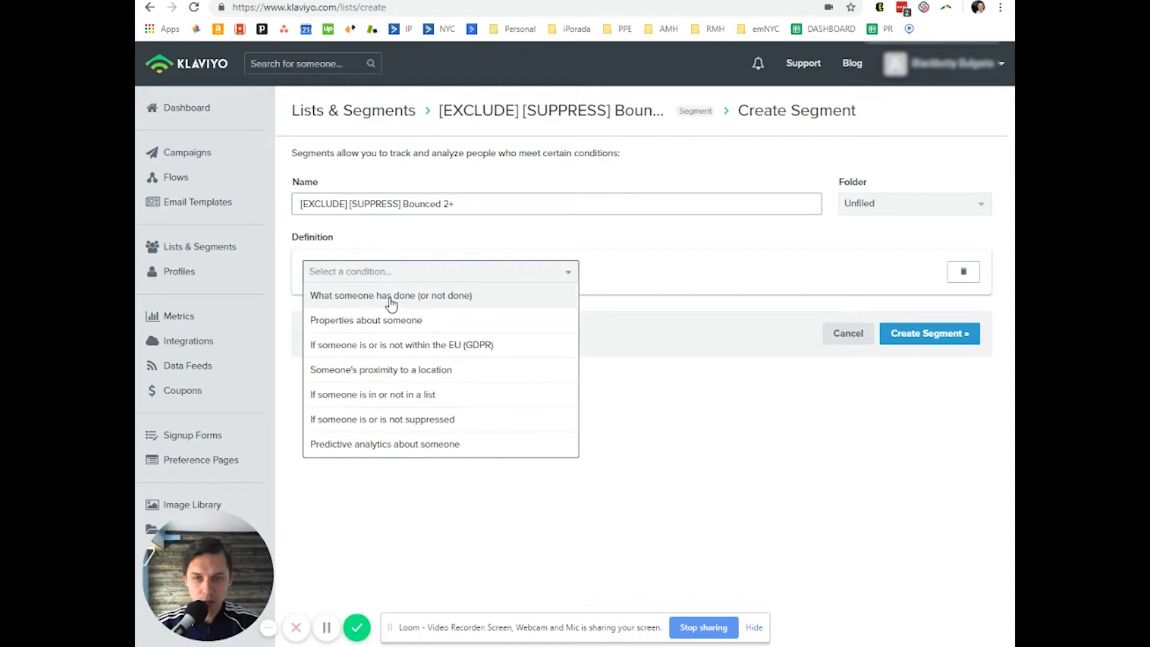
pyautogui.click(363, 418)
pyautogui.click(372, 302)
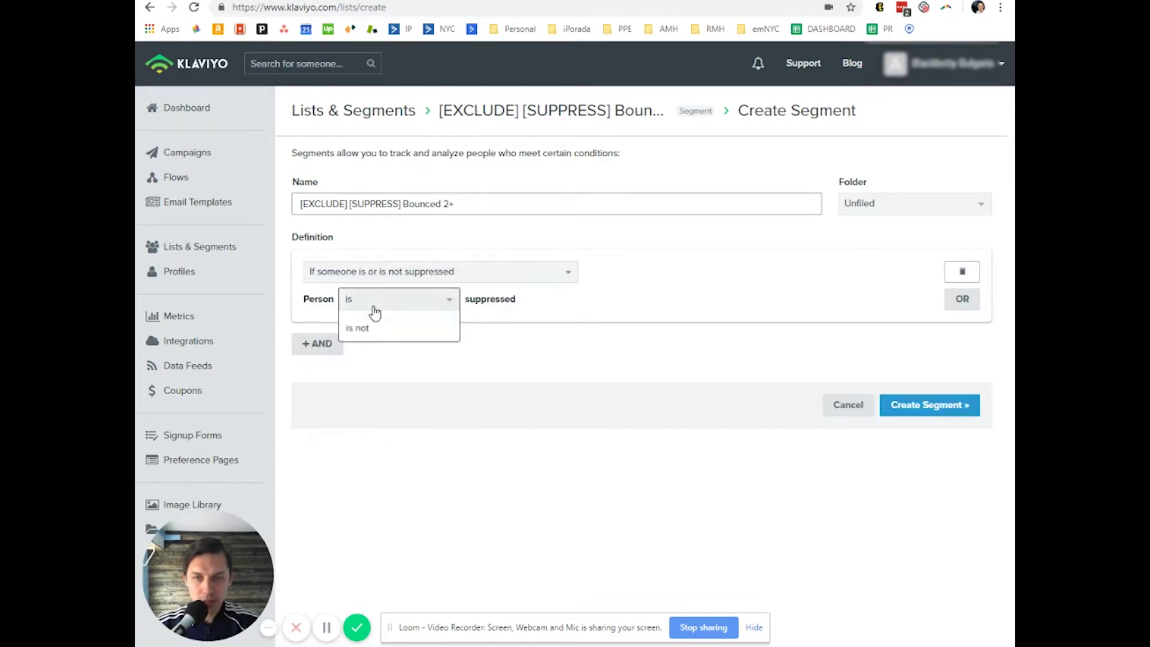
pyautogui.click(395, 355)
# - Add a condition: Bounced Email at least 2 times over all time
pyautogui.click(346, 345)
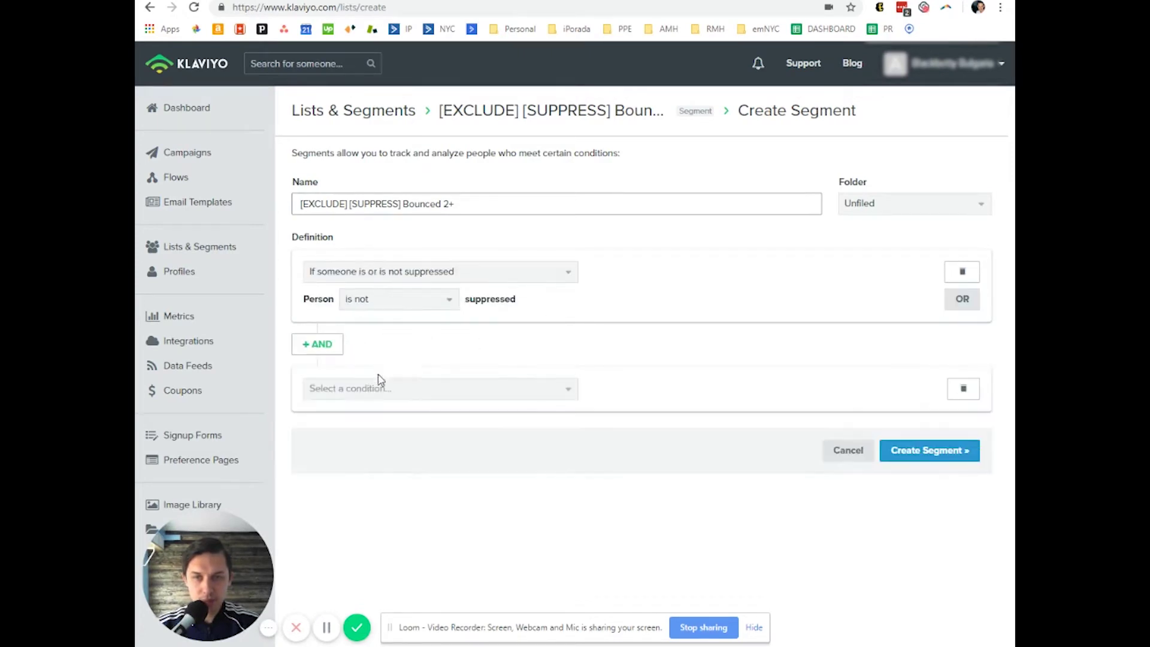
pyautogui.click(381, 387)
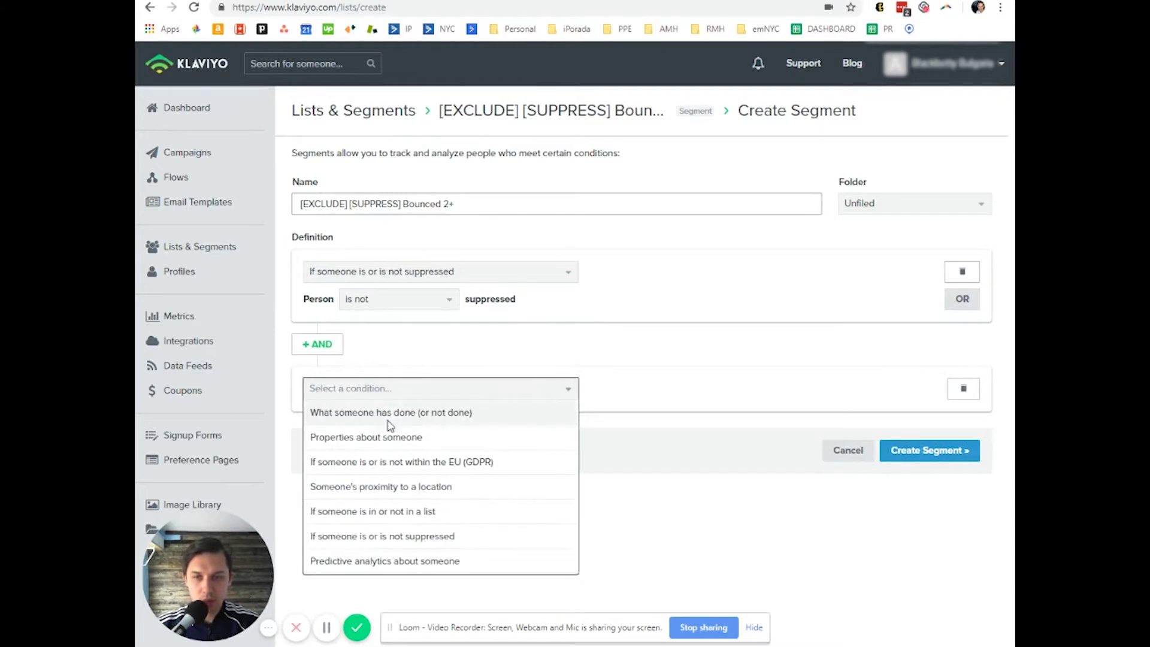
pyautogui.click(391, 417)
pyautogui.click(373, 416)
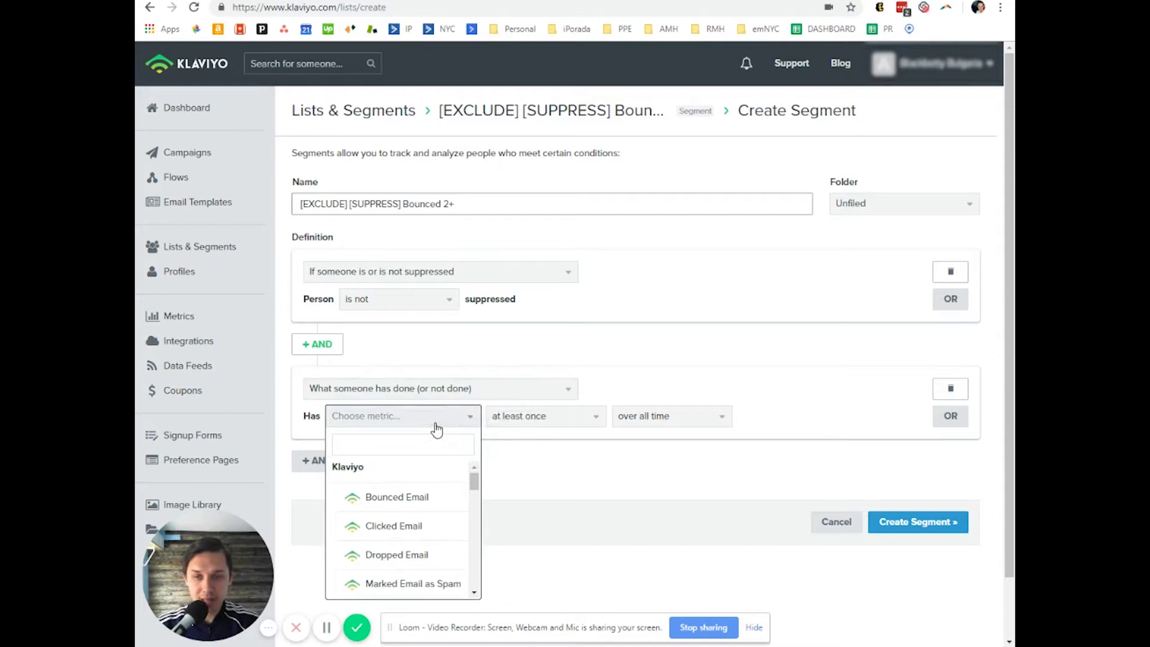
pyautogui.write('boun')
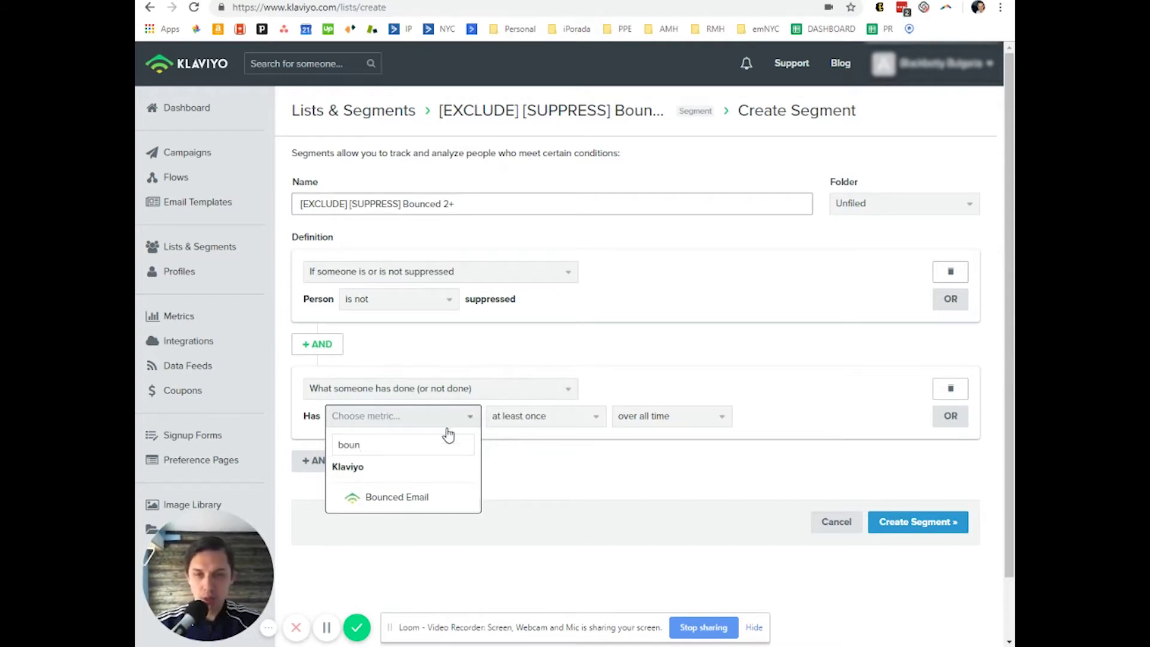
pyautogui.click(443, 502)
pyautogui.click(566, 419)
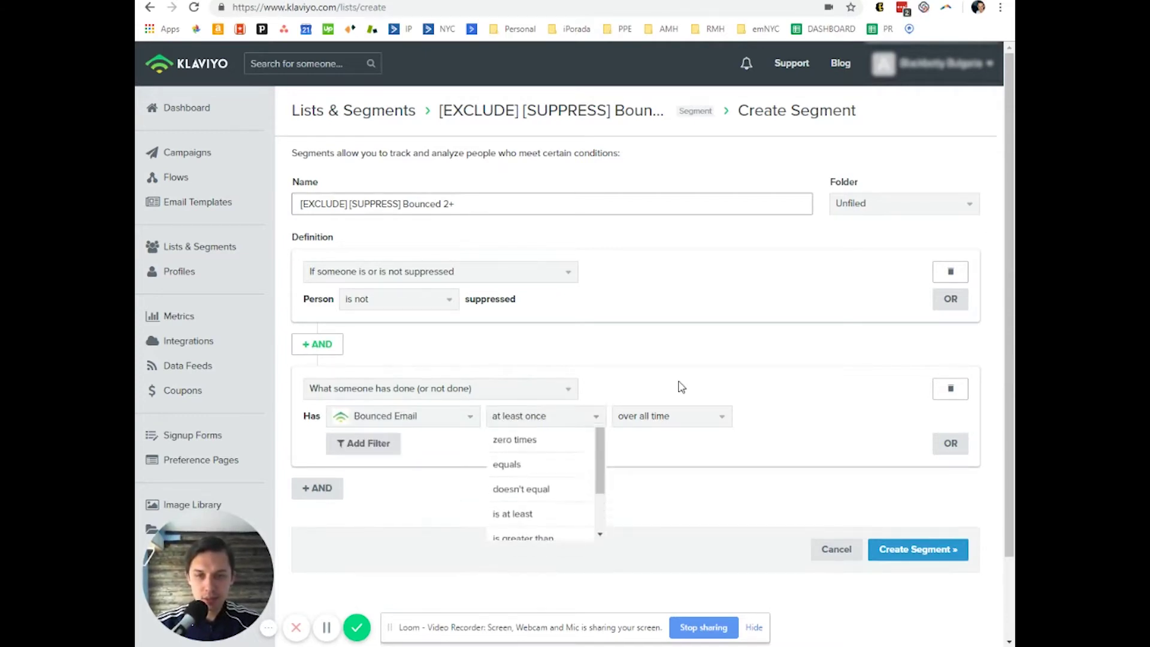
pyautogui.click(563, 438)
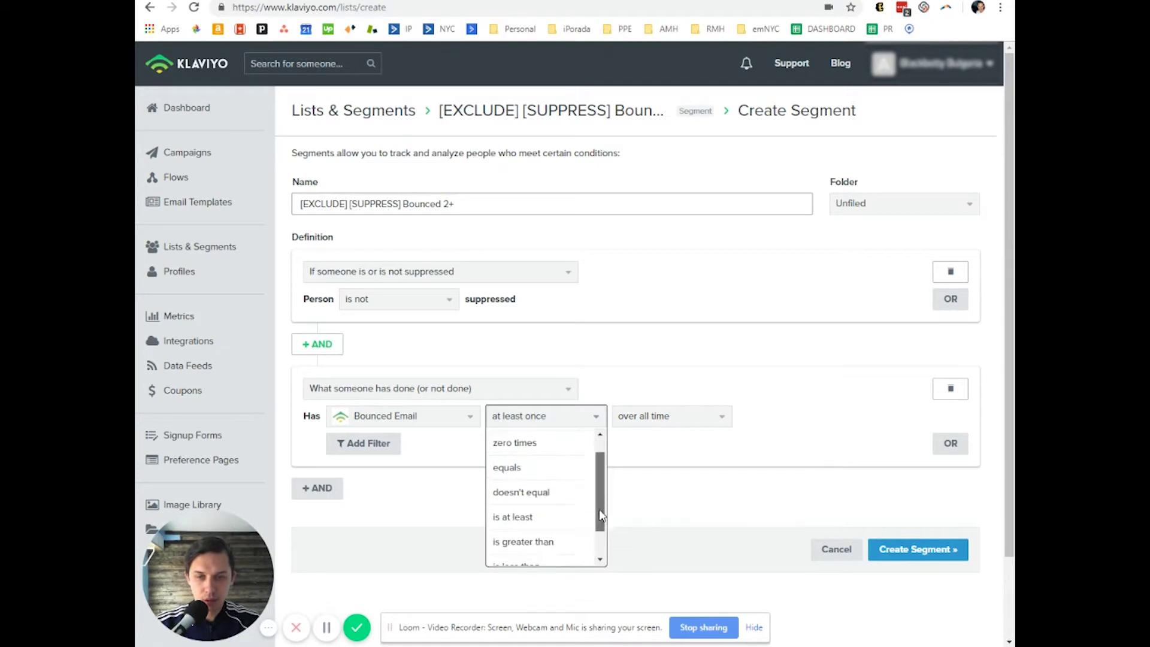
pyautogui.moveTo(603, 494); pyautogui.dragTo(603, 521)
pyautogui.click(517, 478)
pyautogui.write('2')
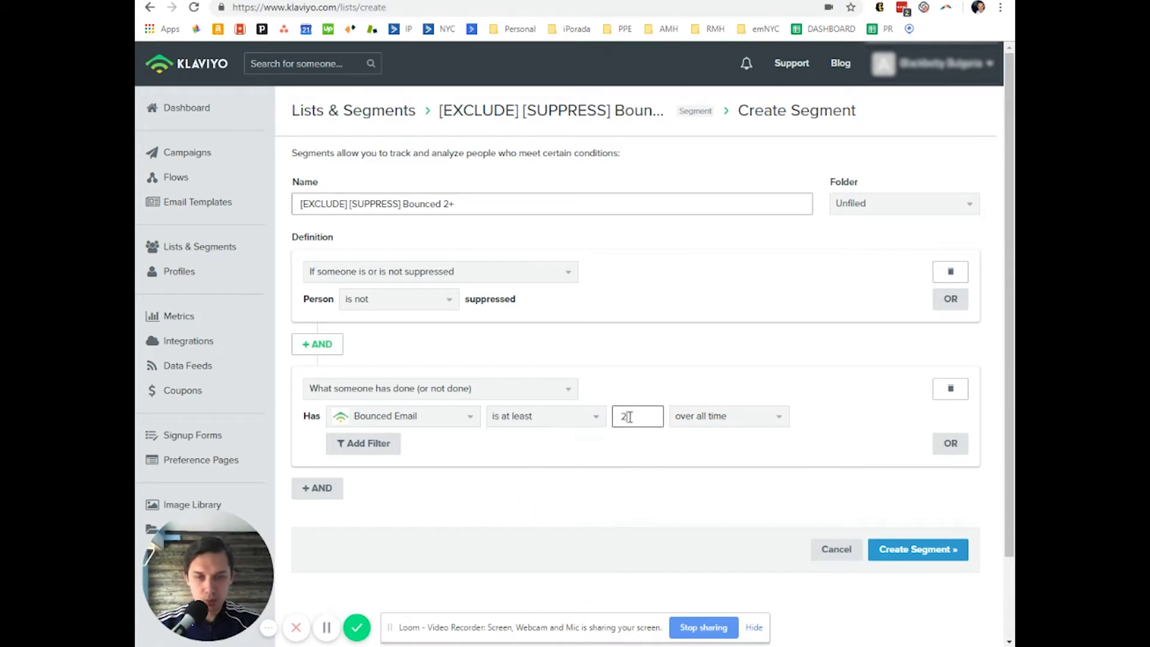
# - Add a condition: Opened Email zero times over all time
pyautogui.click(314, 488)
pyautogui.scroll(-2, 473, 465)
pyautogui.click(445, 393)
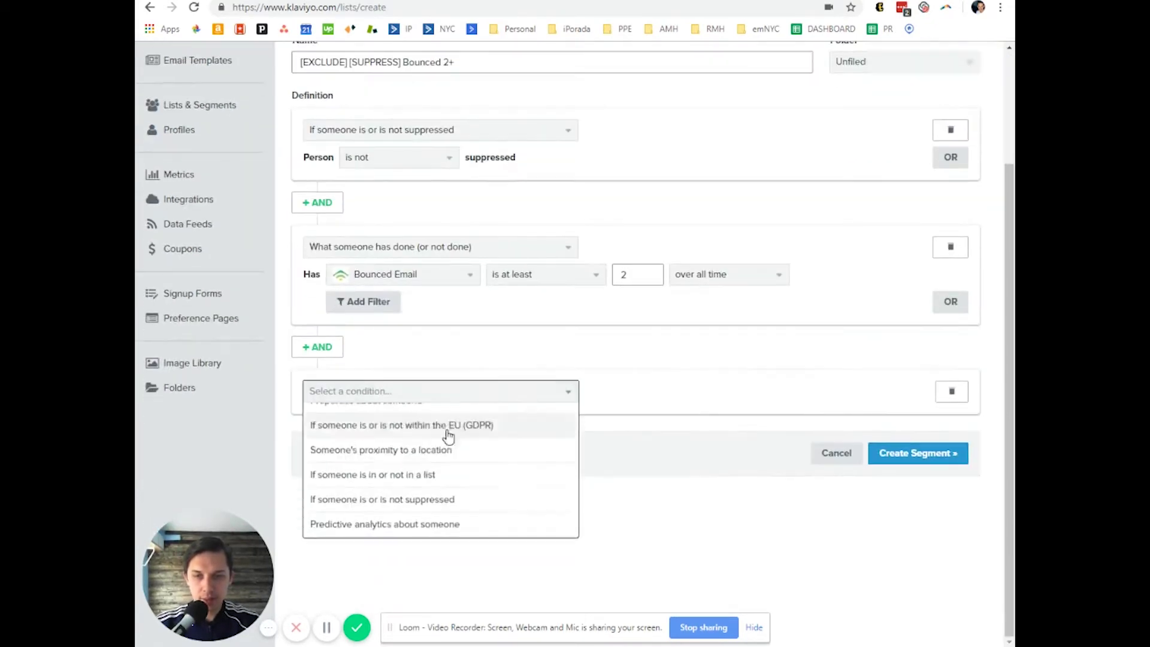
pyautogui.scroll(1, 425, 432)
pyautogui.click(434, 415)
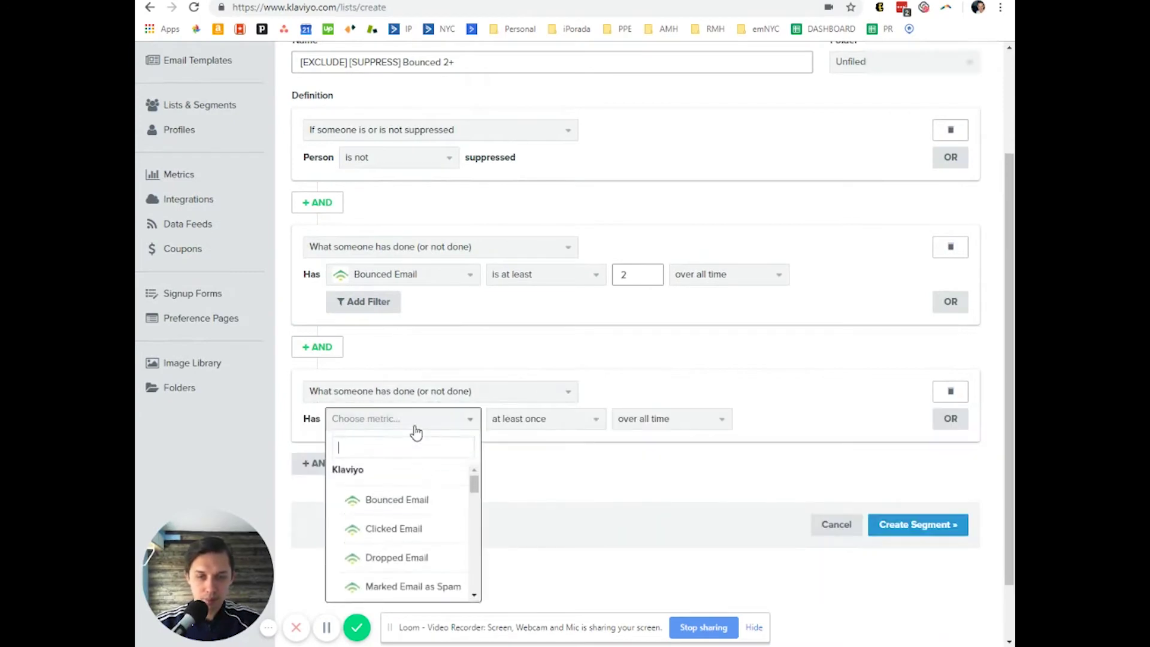
pyautogui.write('opene')
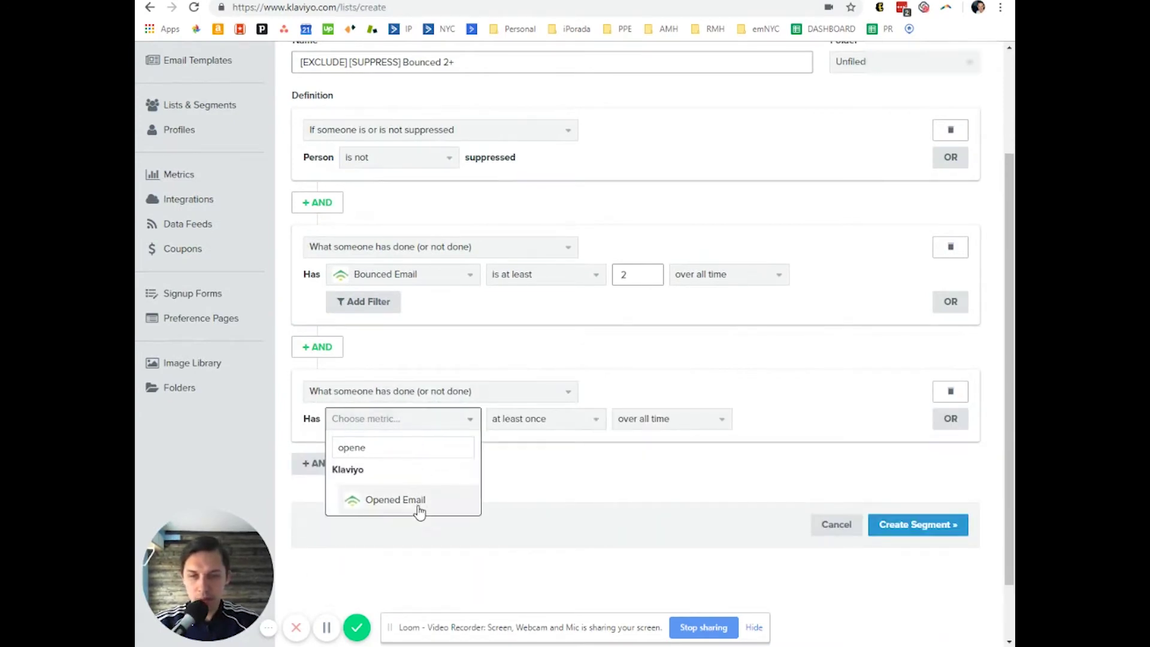
pyautogui.click(418, 502)
pyautogui.click(557, 422)
pyautogui.click(513, 465)
pyautogui.click(616, 445)
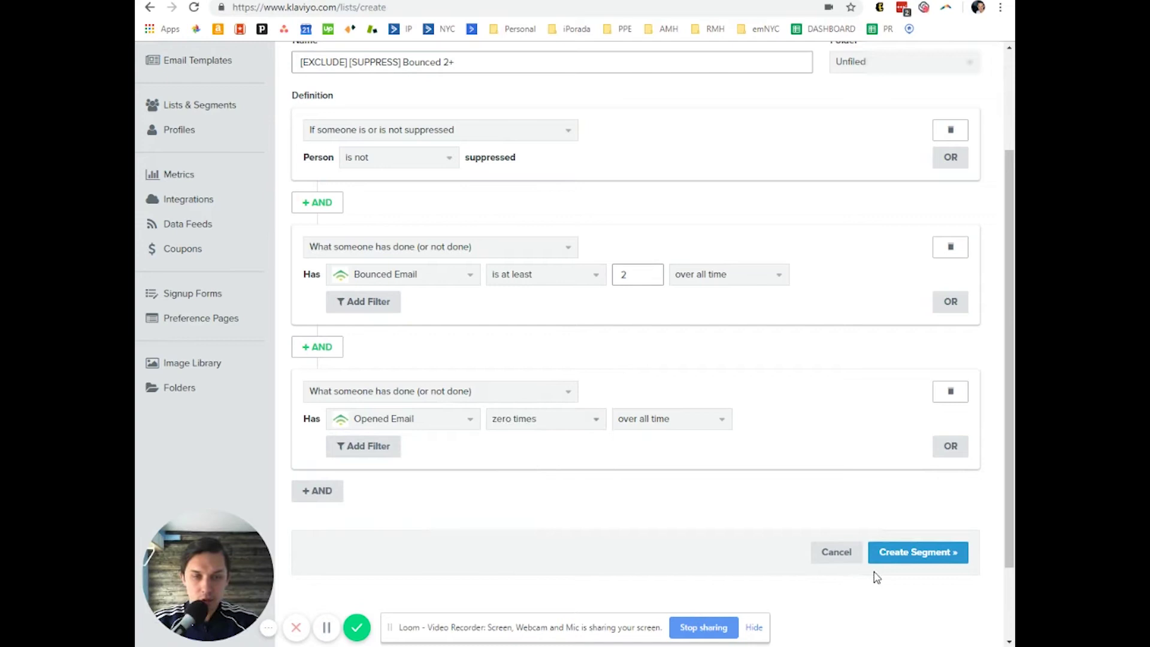
pyautogui.click(913, 556)
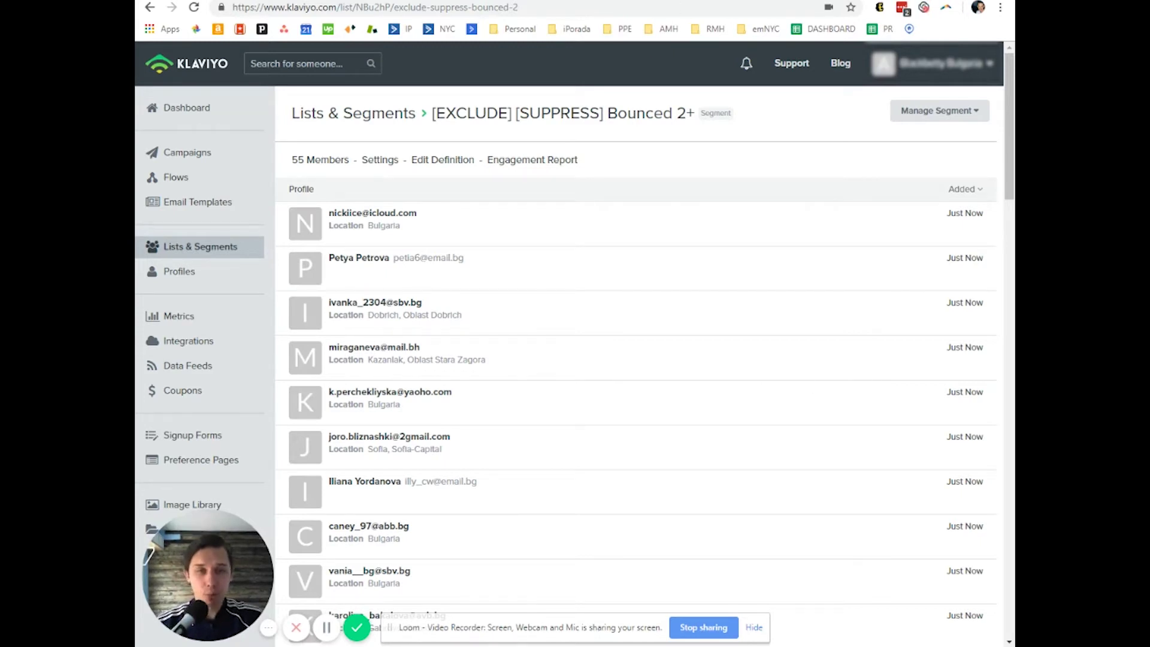
pyautogui.moveTo(677, 114); pyautogui.dragTo(693, 115)
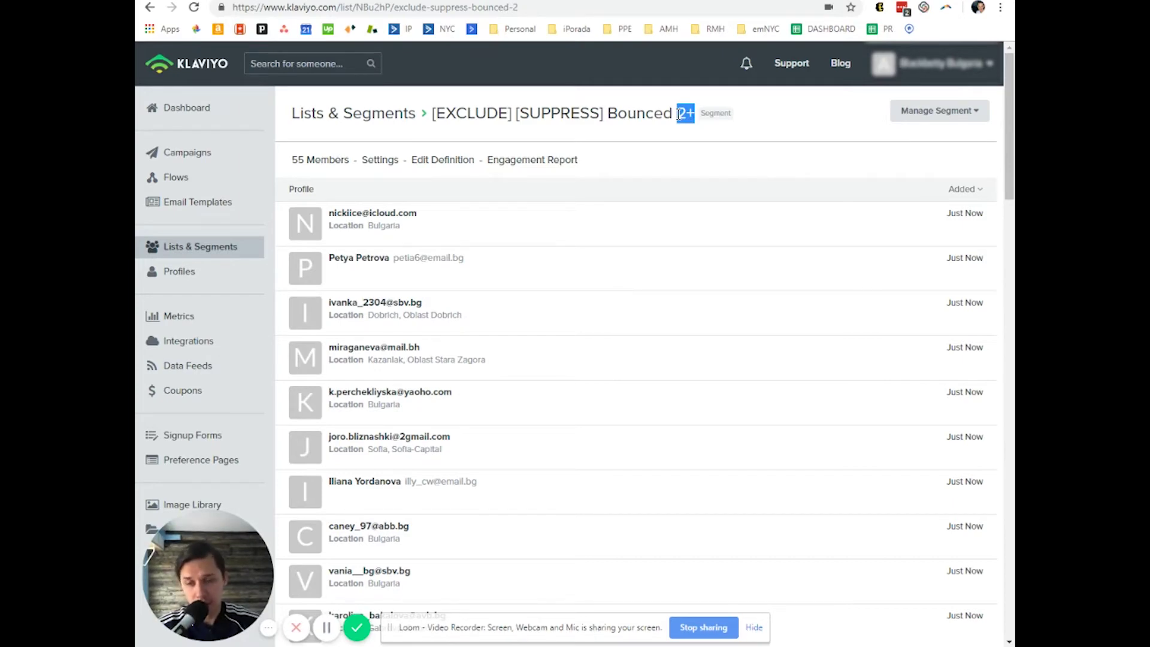
pyautogui.scroll(-1, 695, 437)
pyautogui.scroll(-2, 695, 437)
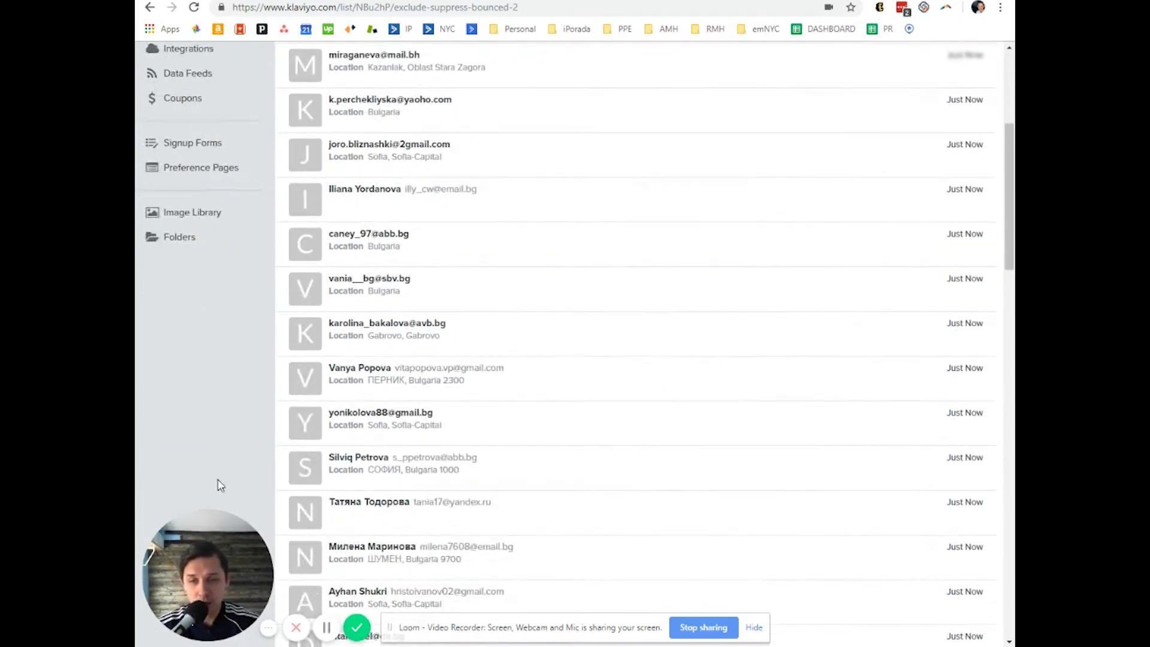
pyautogui.scroll(3, 580, 304)
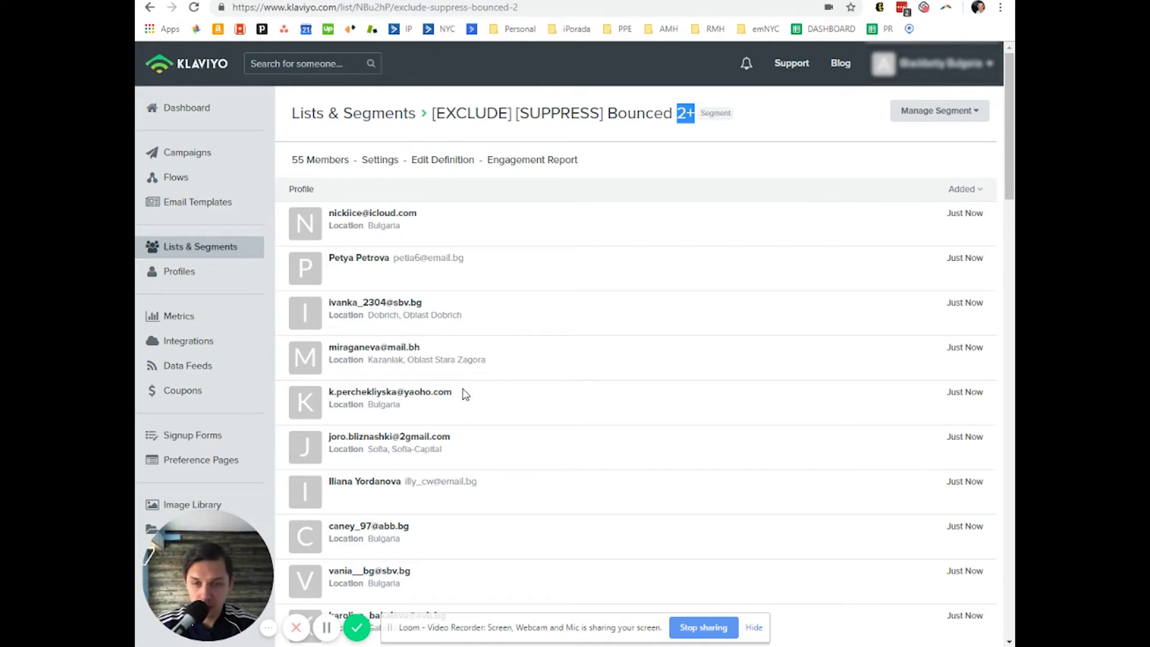
pyautogui.moveTo(464, 394)
pyautogui.mouseDown()
pyautogui.moveTo(401, 406)
pyautogui.moveTo(403, 393)
pyautogui.mouseUp()
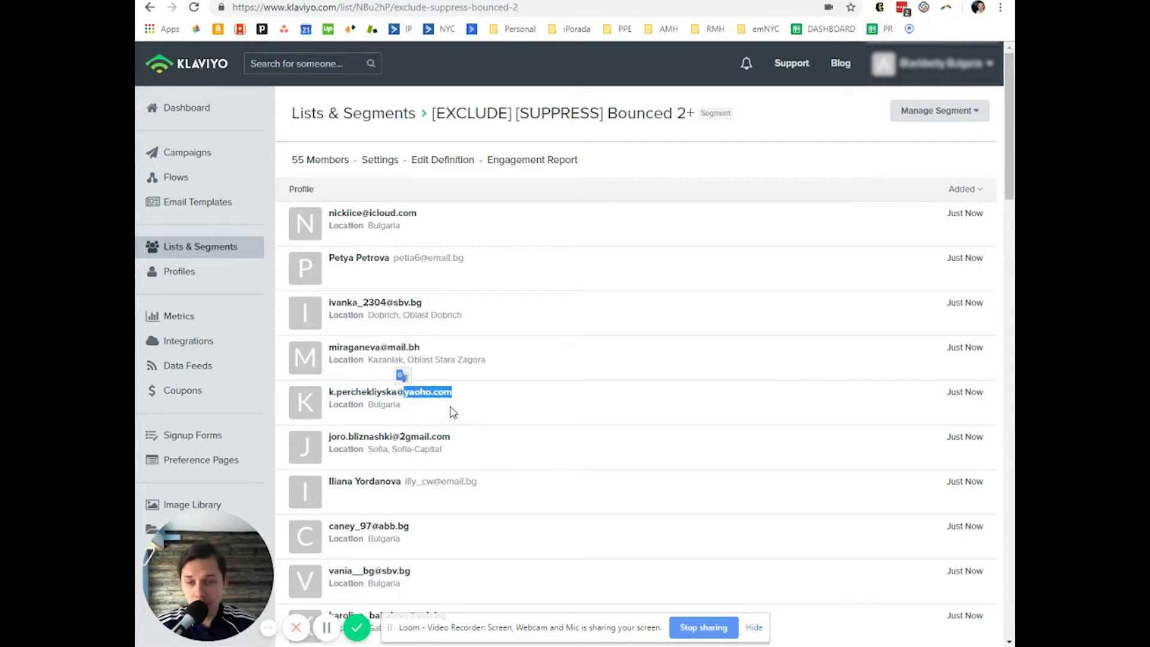
pyautogui.moveTo(465, 440); pyautogui.dragTo(392, 438)
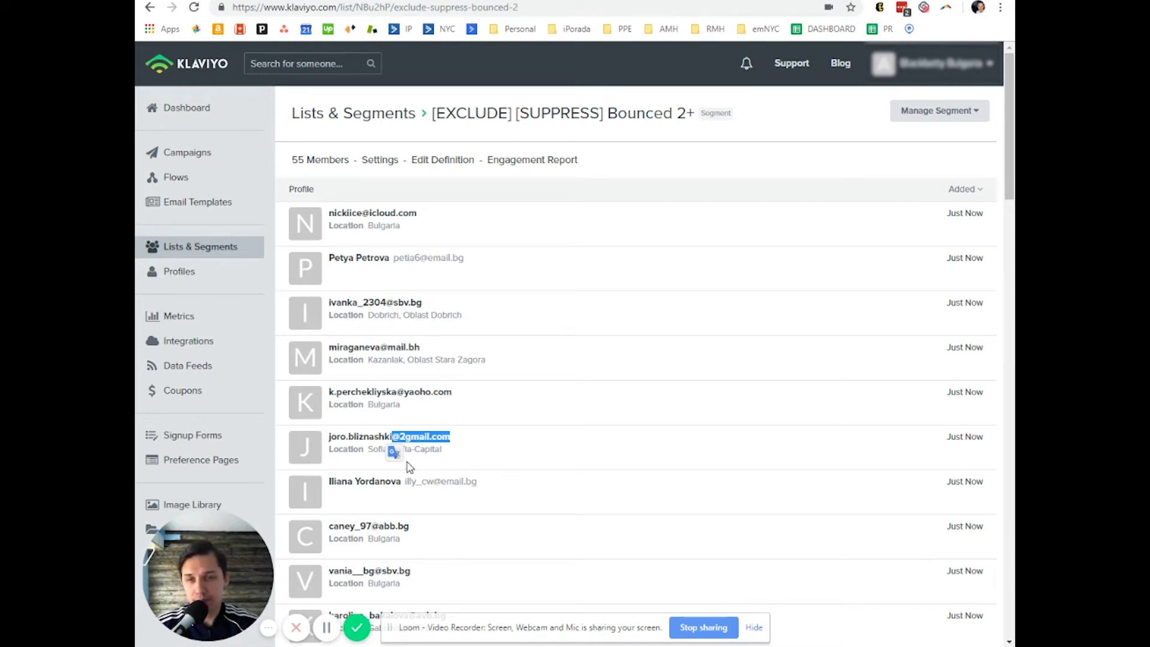
pyautogui.scroll(-4, 413, 454)
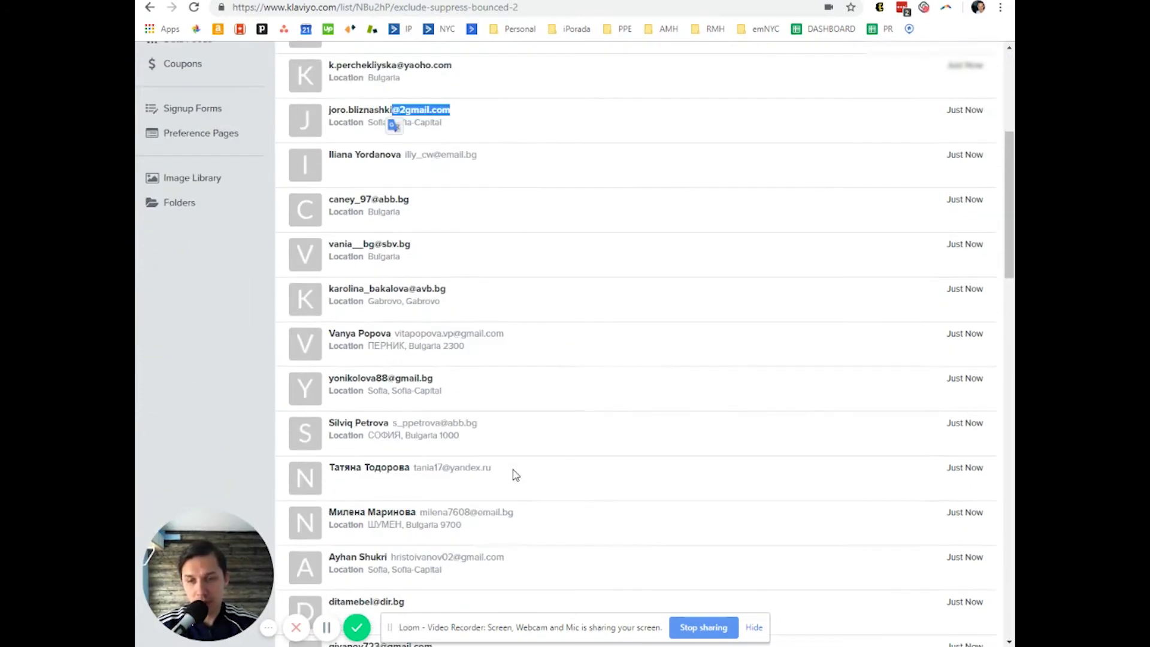
pyautogui.moveTo(437, 384); pyautogui.dragTo(395, 384)
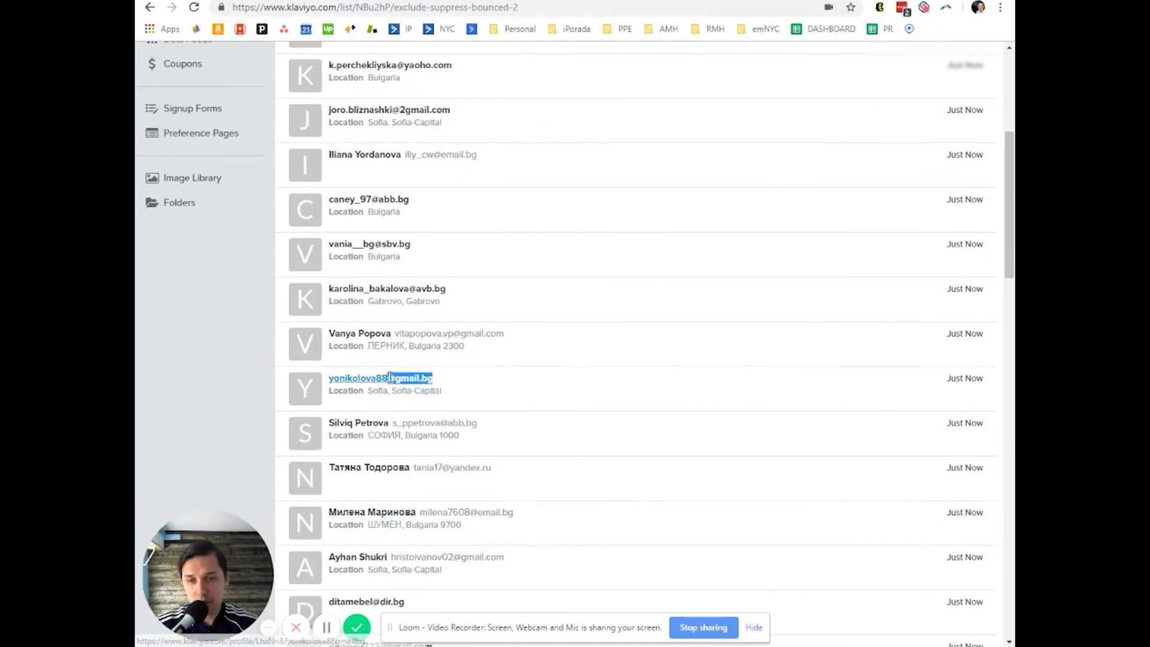
pyautogui.scroll(5, 520, 388)
pyautogui.scroll(1, 524, 388)
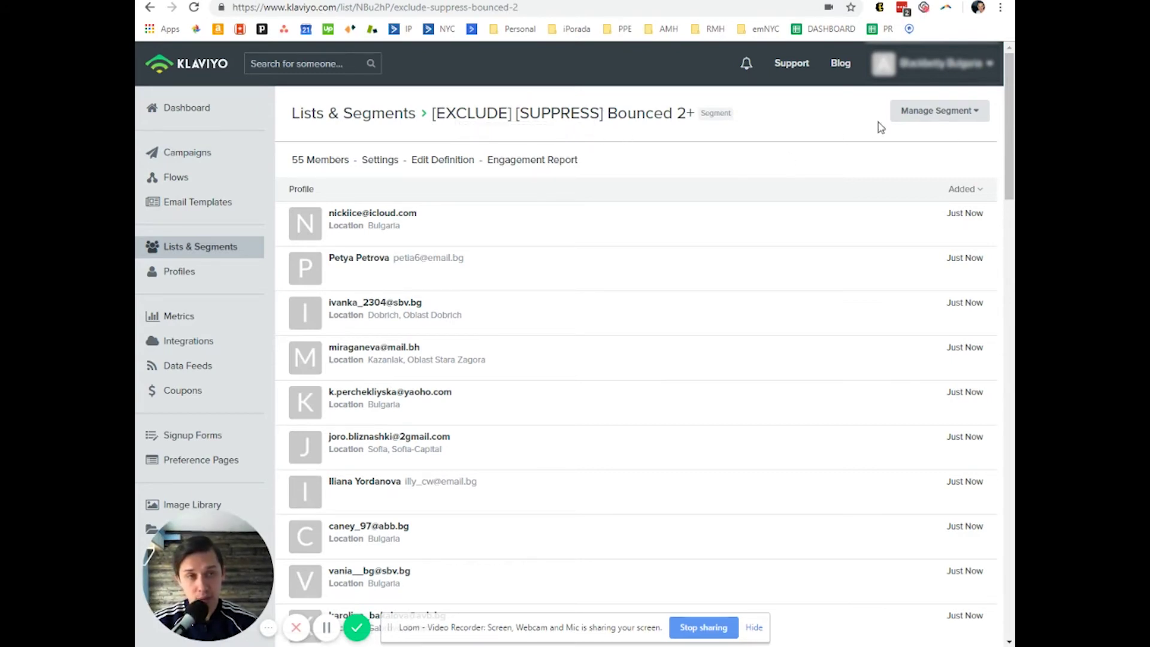
# - Export the segment to CSV with the Email property, then go to Profiles
pyautogui.click(980, 112)
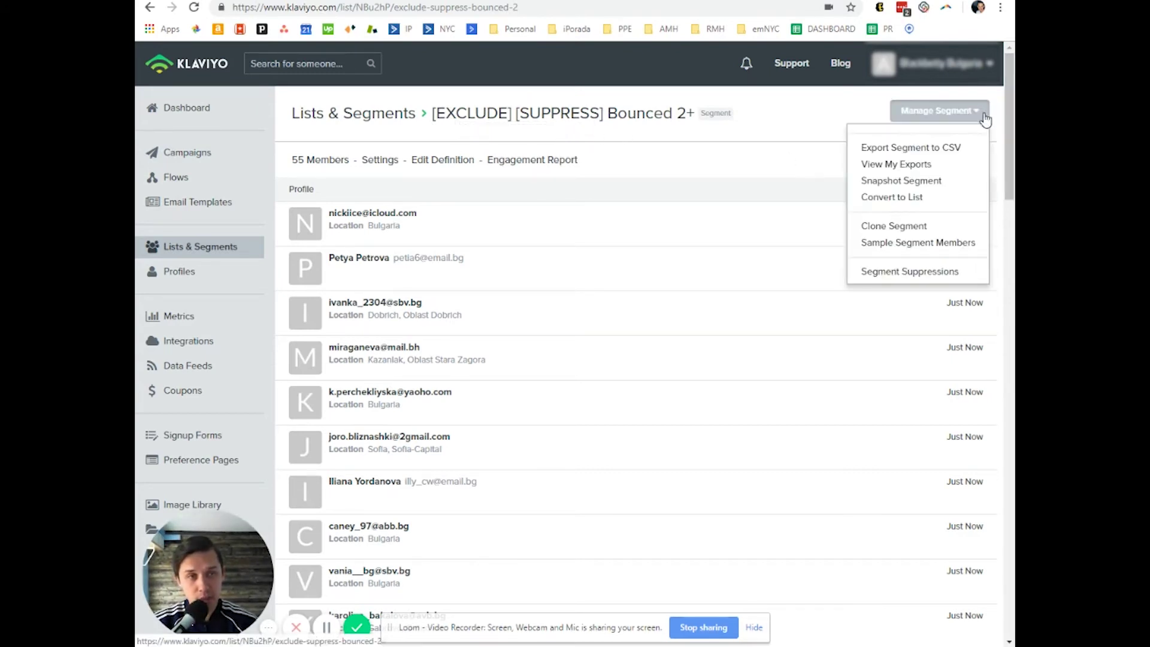
pyautogui.click(955, 154)
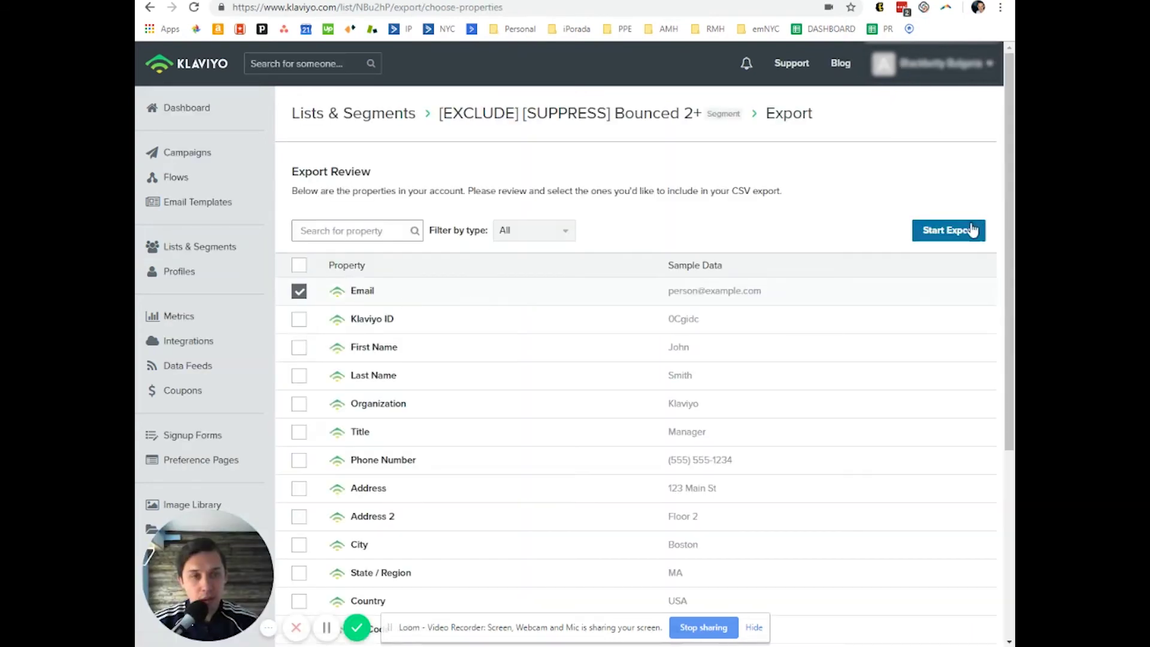
pyautogui.click(971, 230)
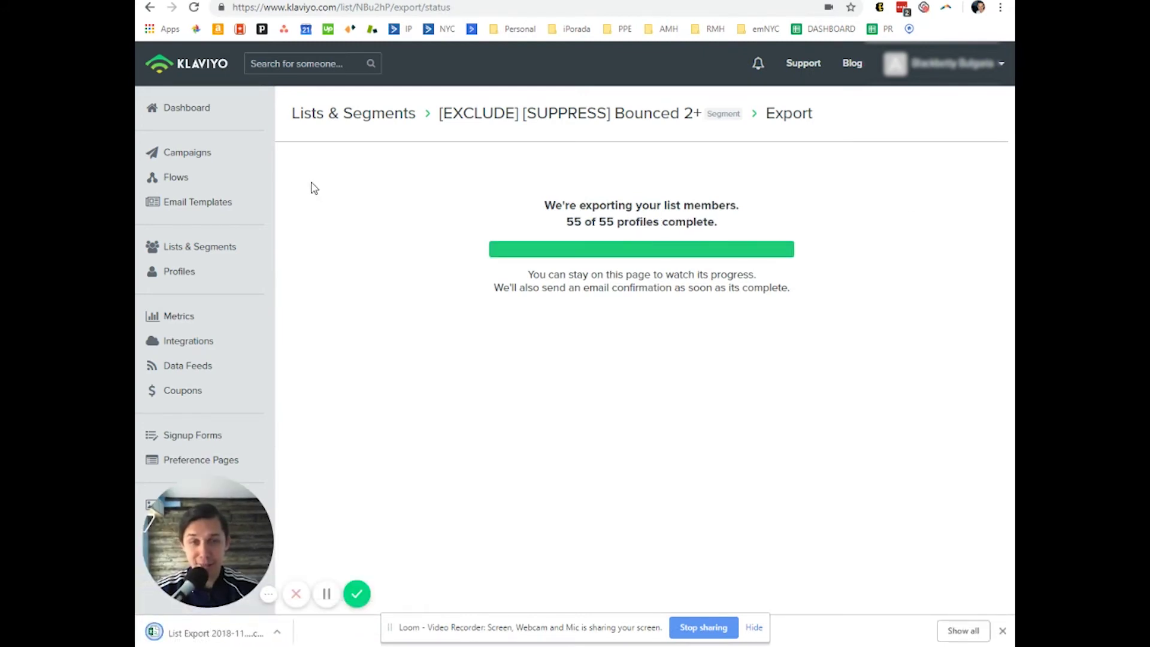
pyautogui.click(206, 280)
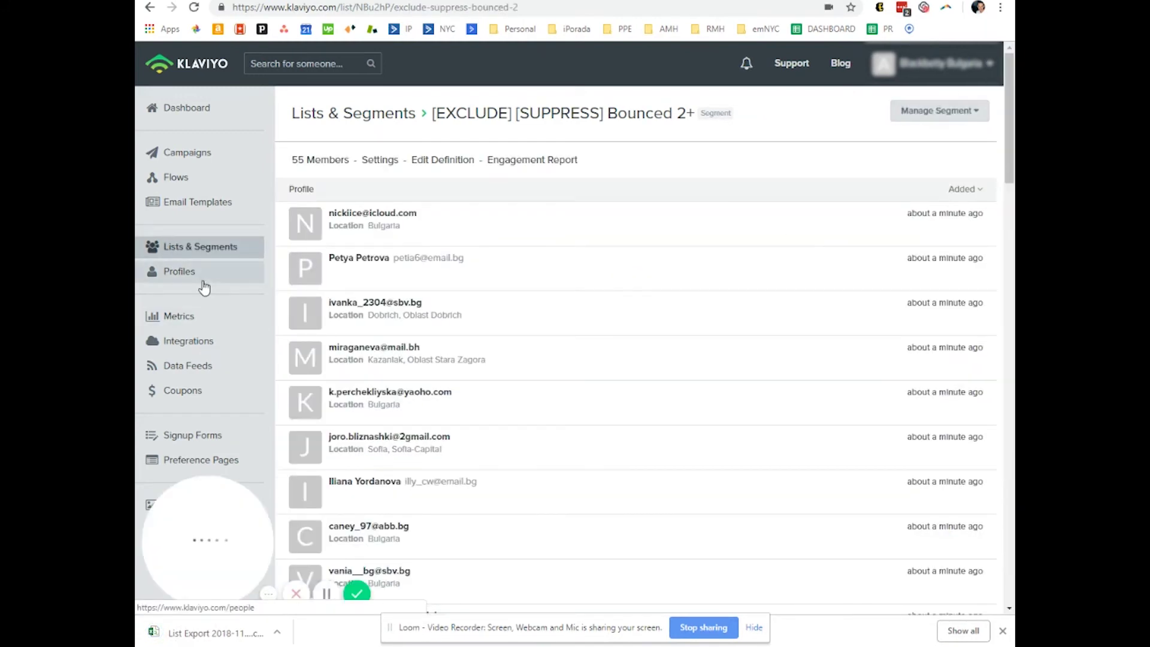
# - Upload the List Export 2018-11-21 file to Suppressed Profiles as new suppressions
pyautogui.click(203, 281)
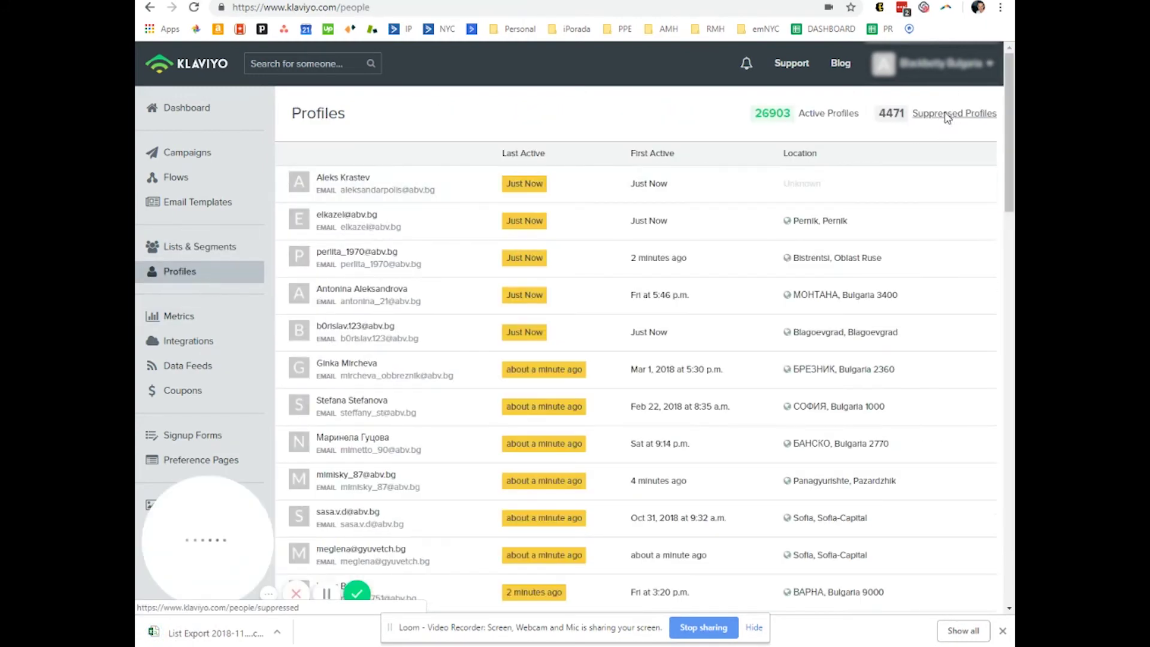
pyautogui.click(947, 116)
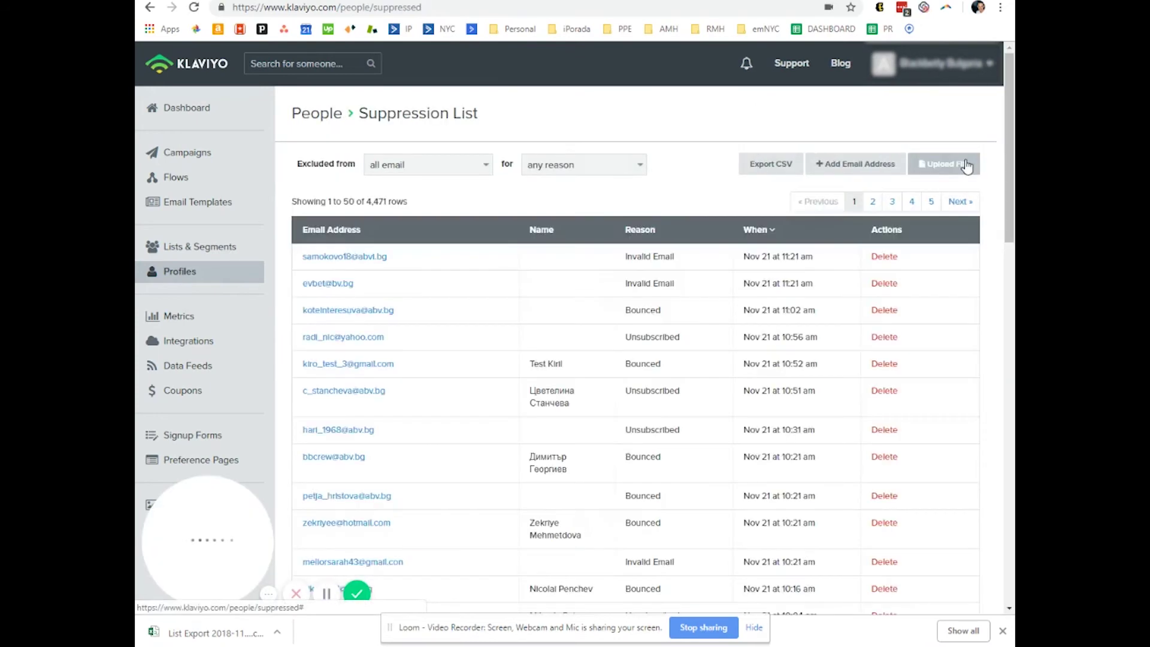
pyautogui.click(966, 165)
pyautogui.click(423, 203)
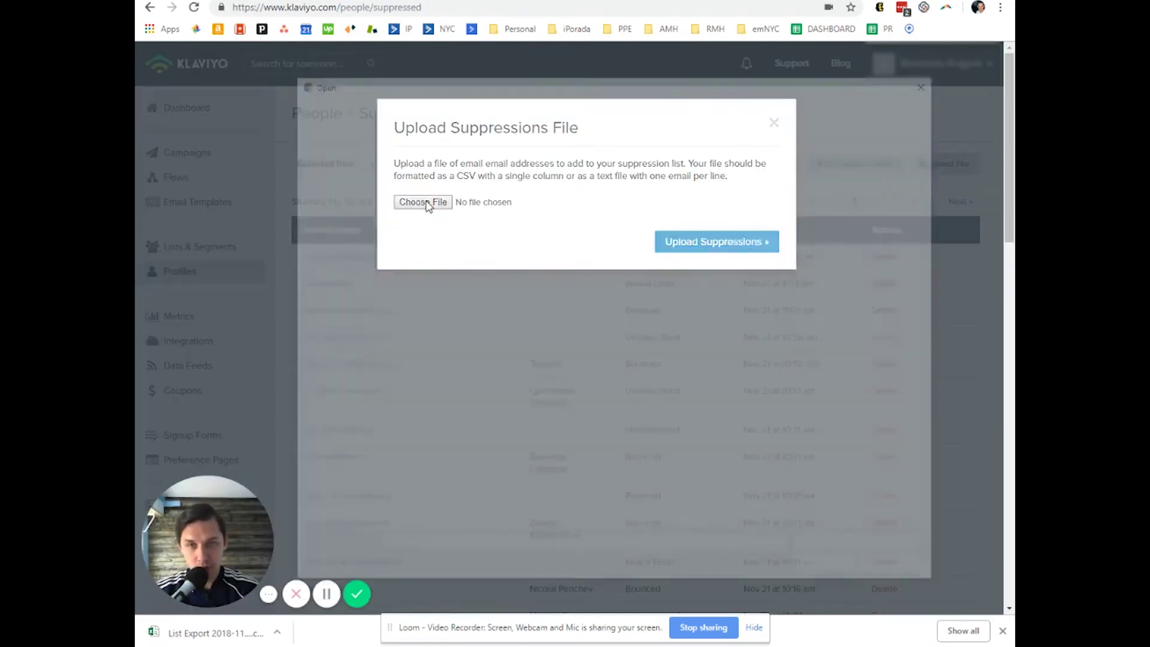
pyautogui.doubleClick(824, 288)
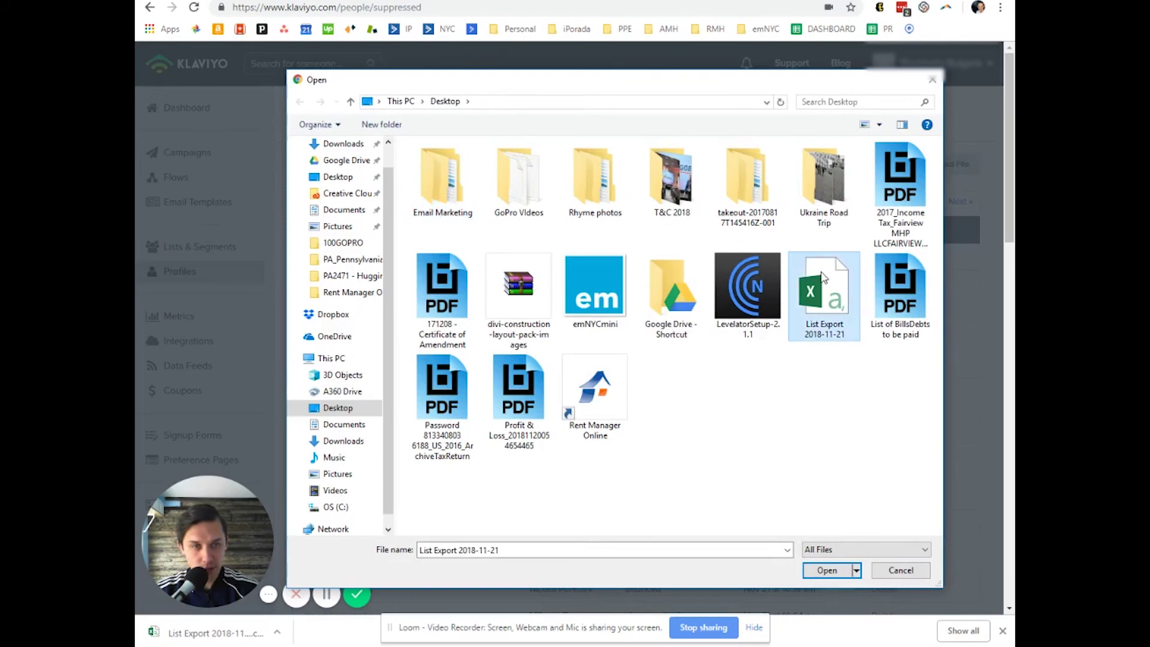
pyautogui.click(695, 241)
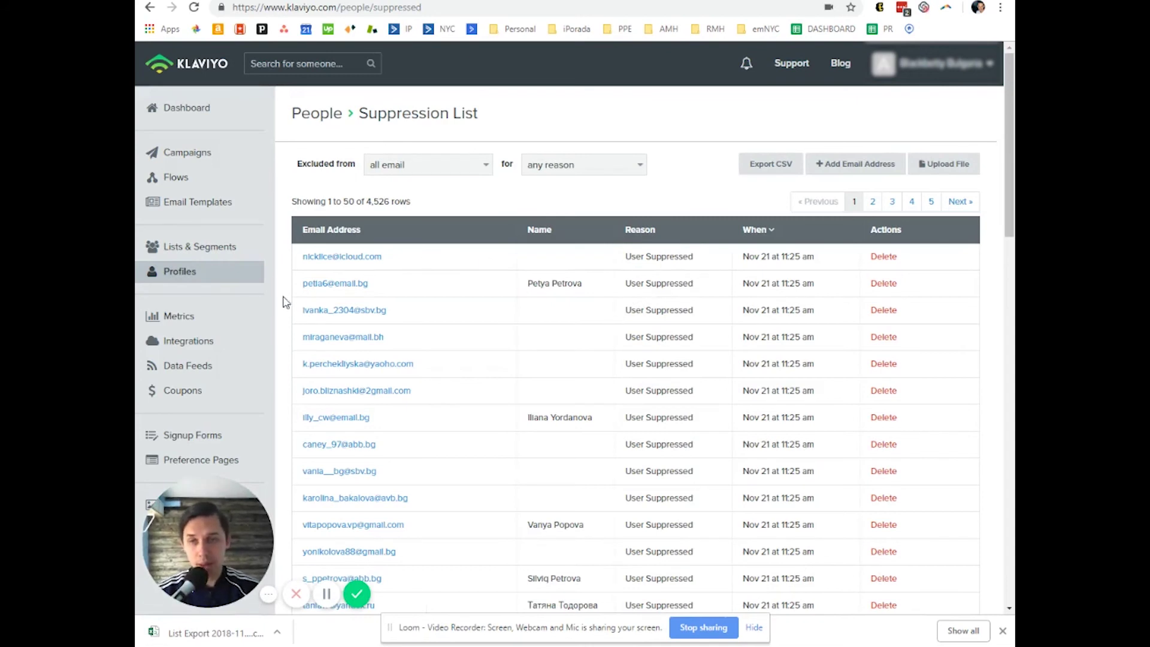
# - Reopen the Bounced 2+ segment from Lists & Segments and recalculate its members
pyautogui.click(227, 251)
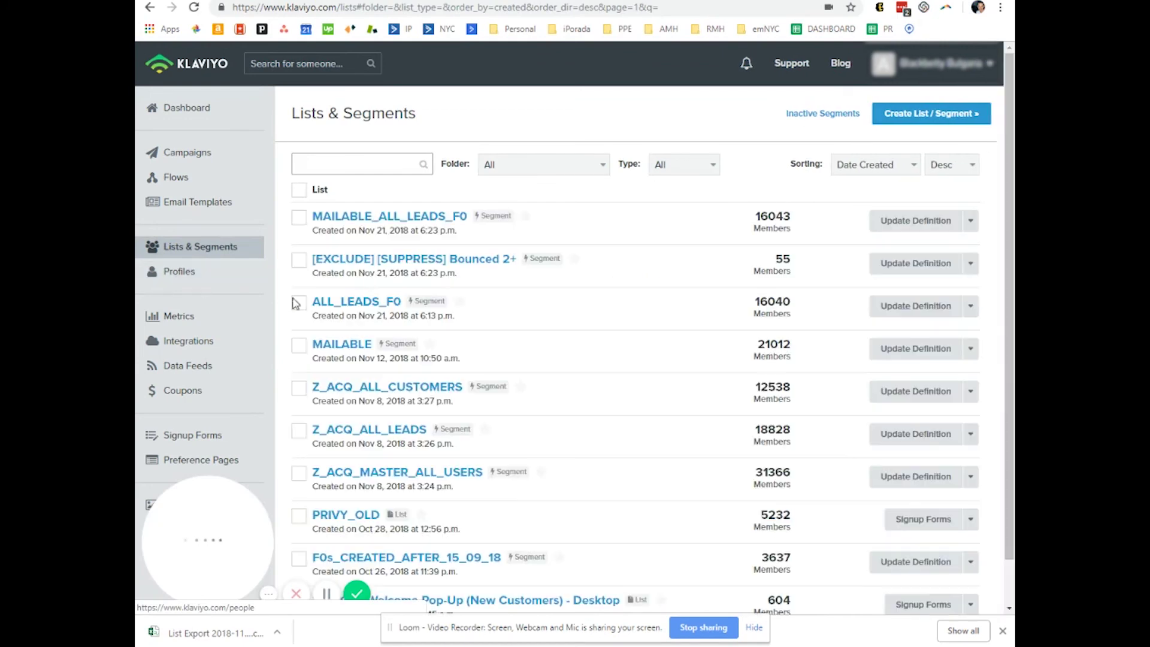
pyautogui.click(418, 263)
pyautogui.scroll(-3, 628, 359)
pyautogui.click(917, 505)
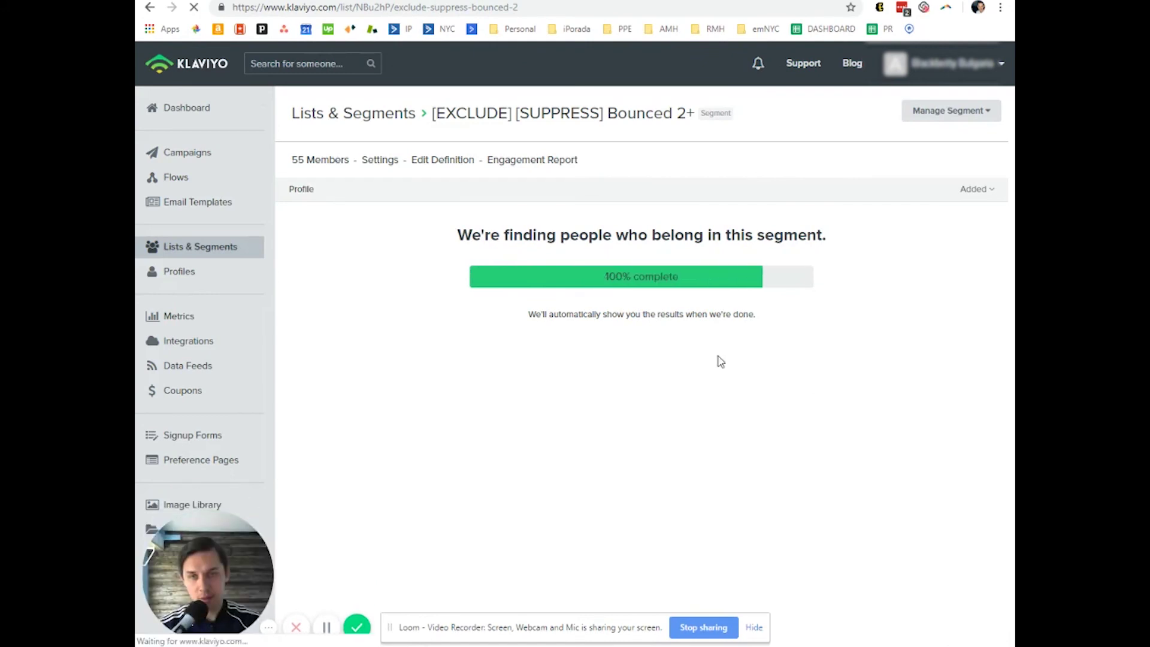
pyautogui.hotkey('ctrl', 'Tab')
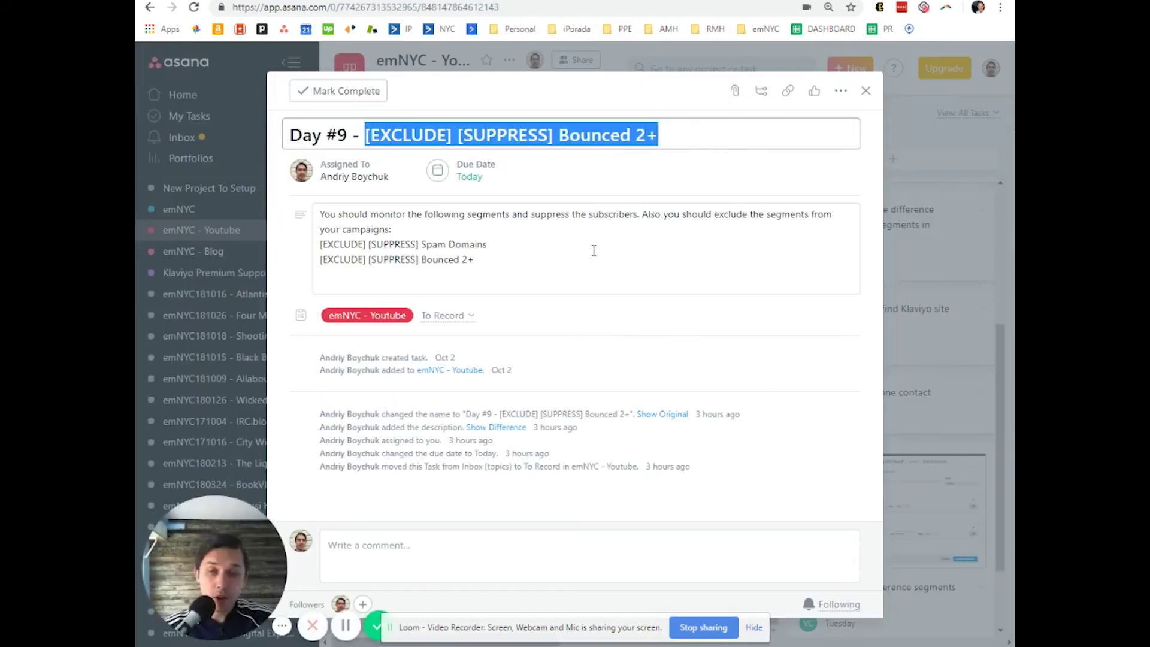